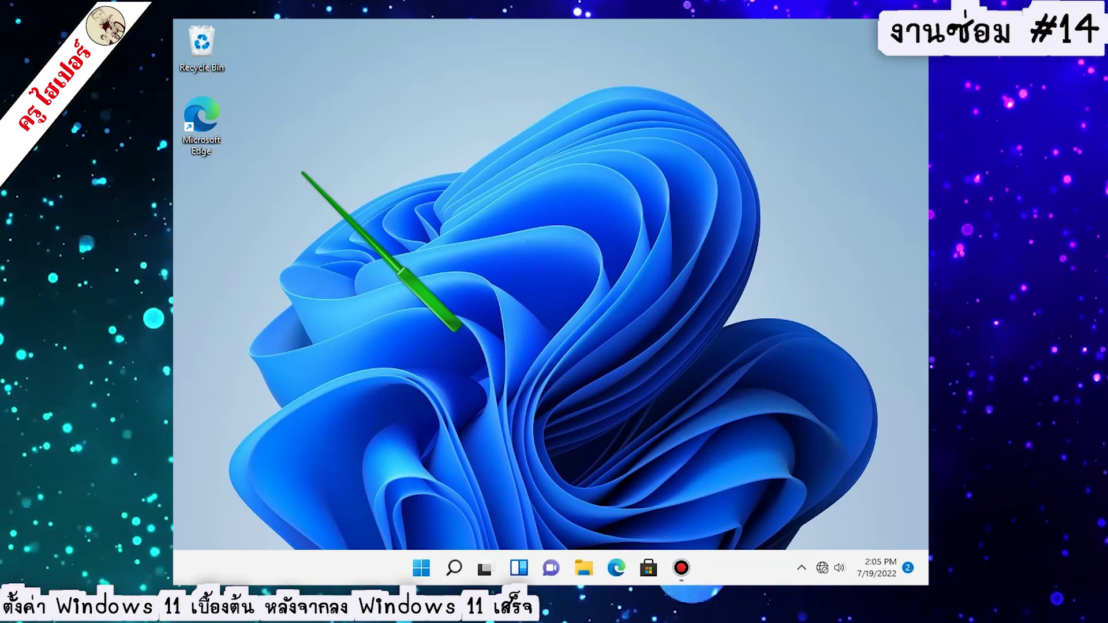
# Open the desktop's Personalization settings in a maximized window and go to the Themes page
pyautogui.rightClick(303, 172)
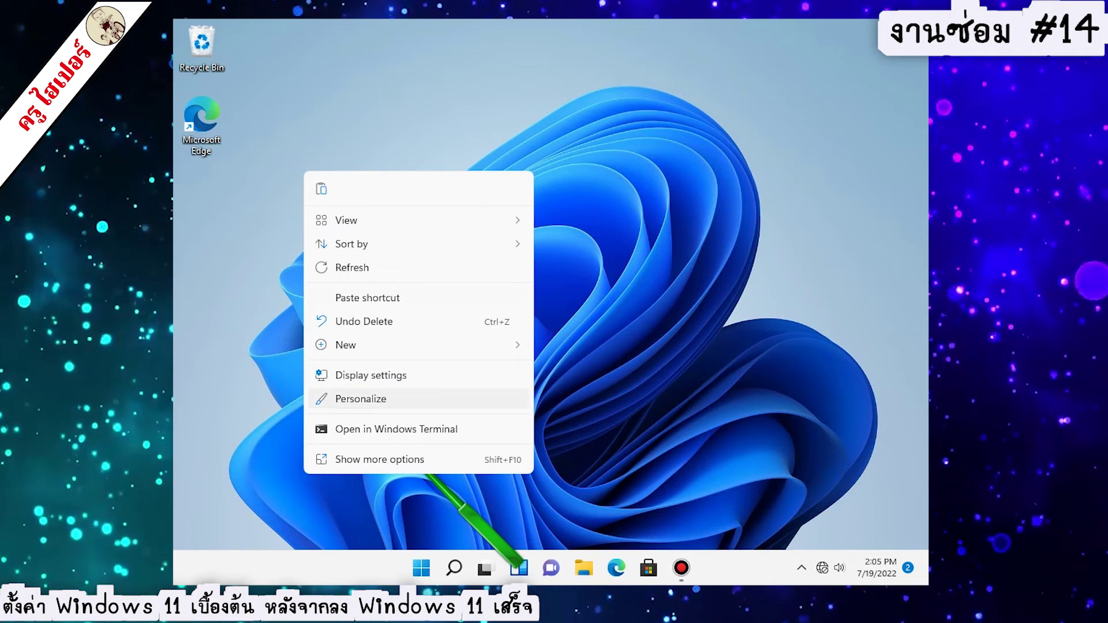
pyautogui.click(360, 399)
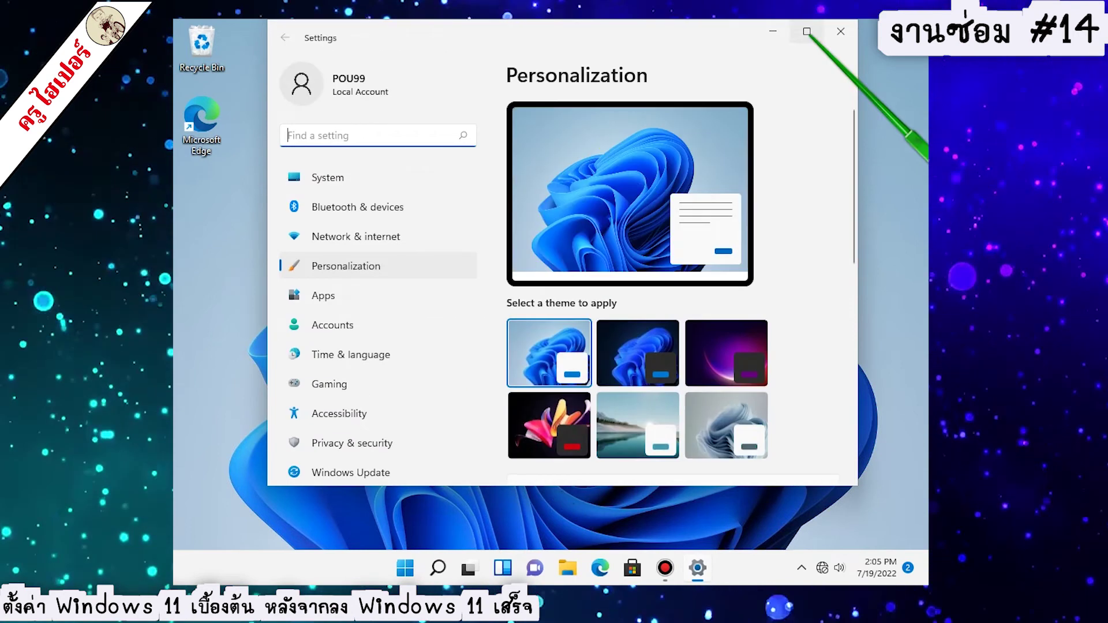
pyautogui.click(804, 40)
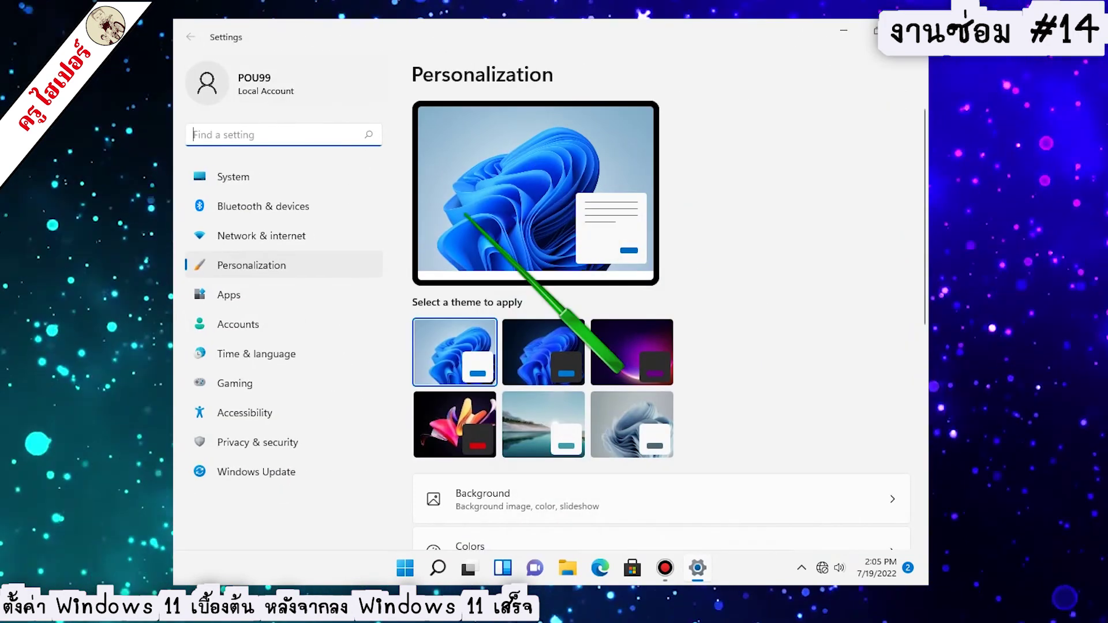
pyautogui.scroll(-5, 522, 300)
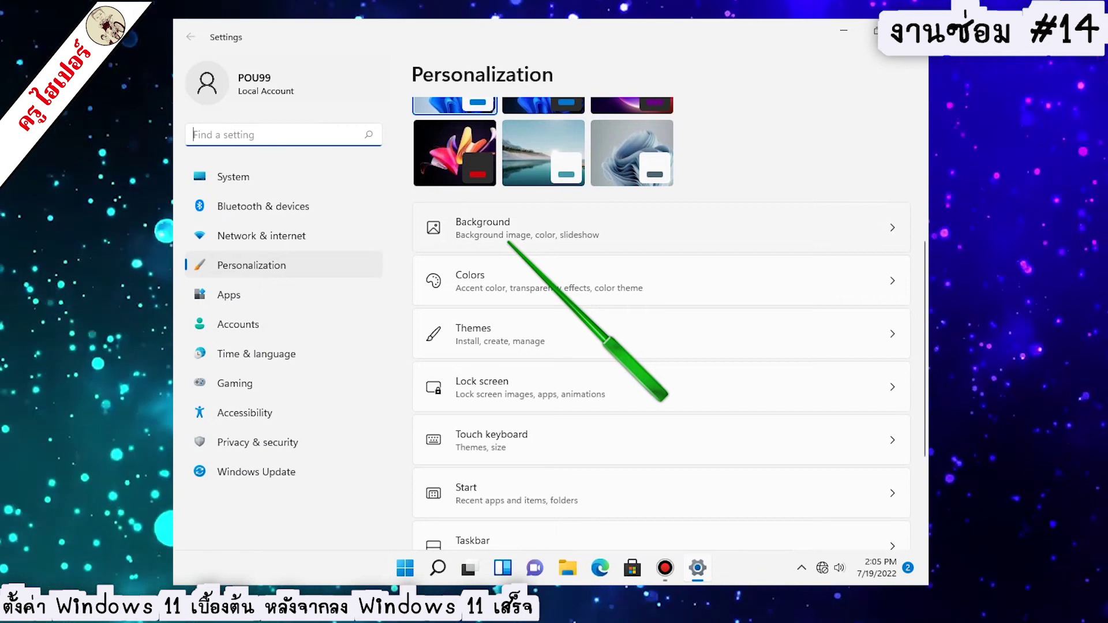
pyautogui.scroll(-1, 508, 242)
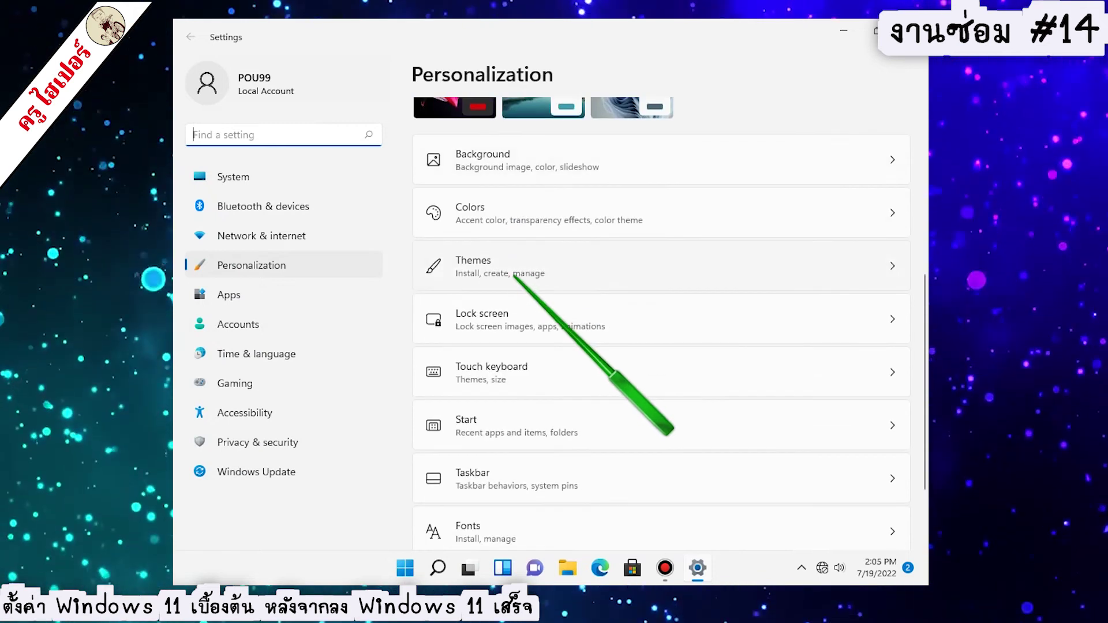
pyautogui.scroll(-1, 660, 323)
pyautogui.scroll(-1, 660, 323)
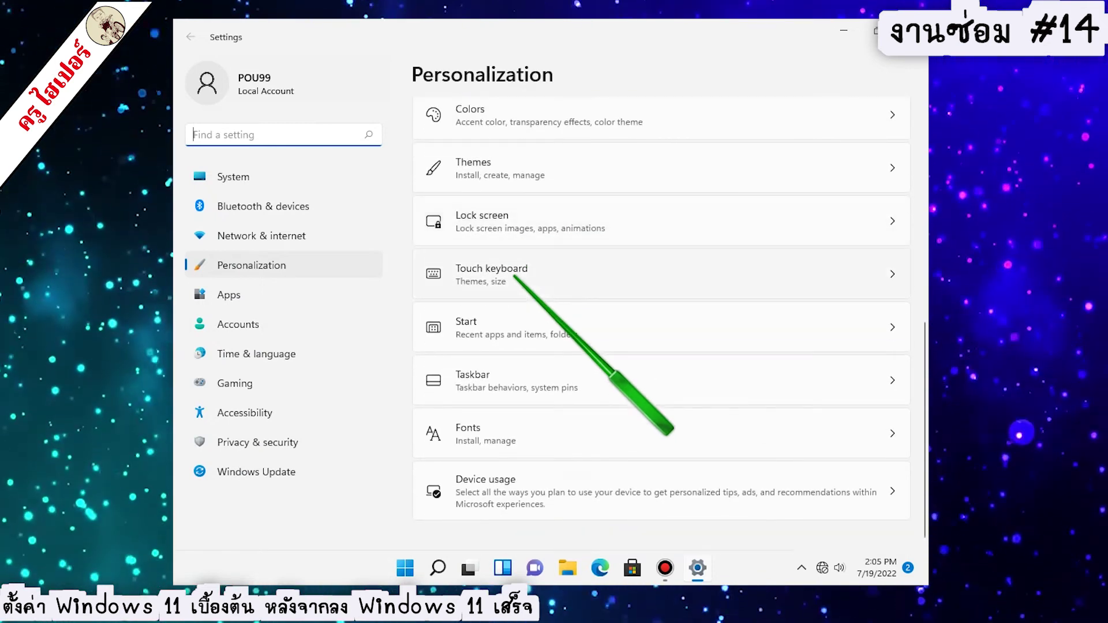
pyautogui.scroll(1, 514, 272)
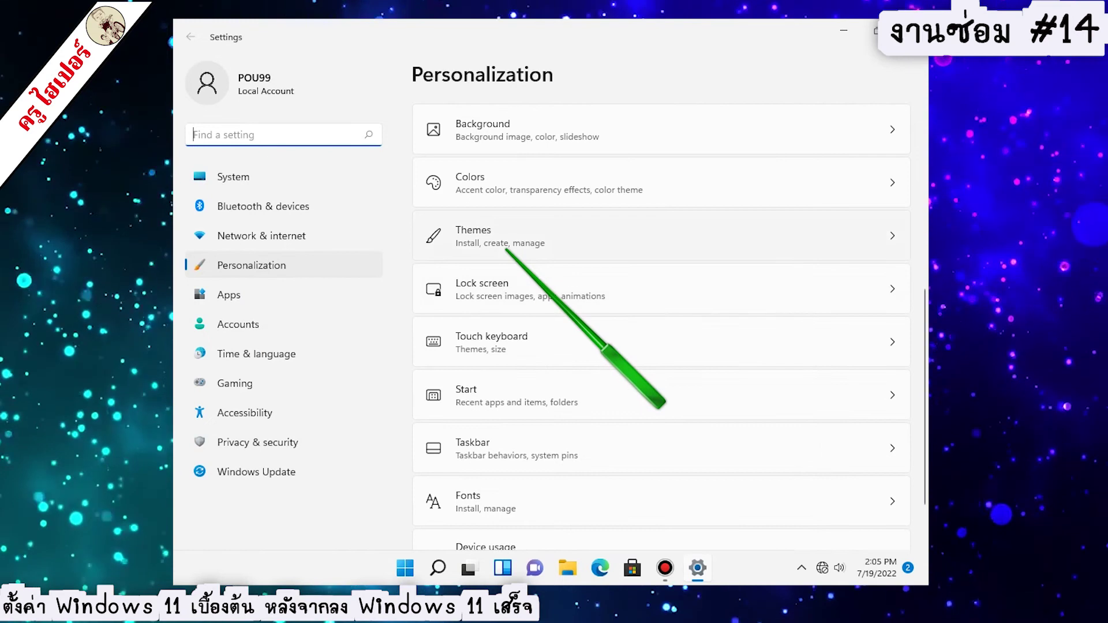
pyautogui.click(508, 248)
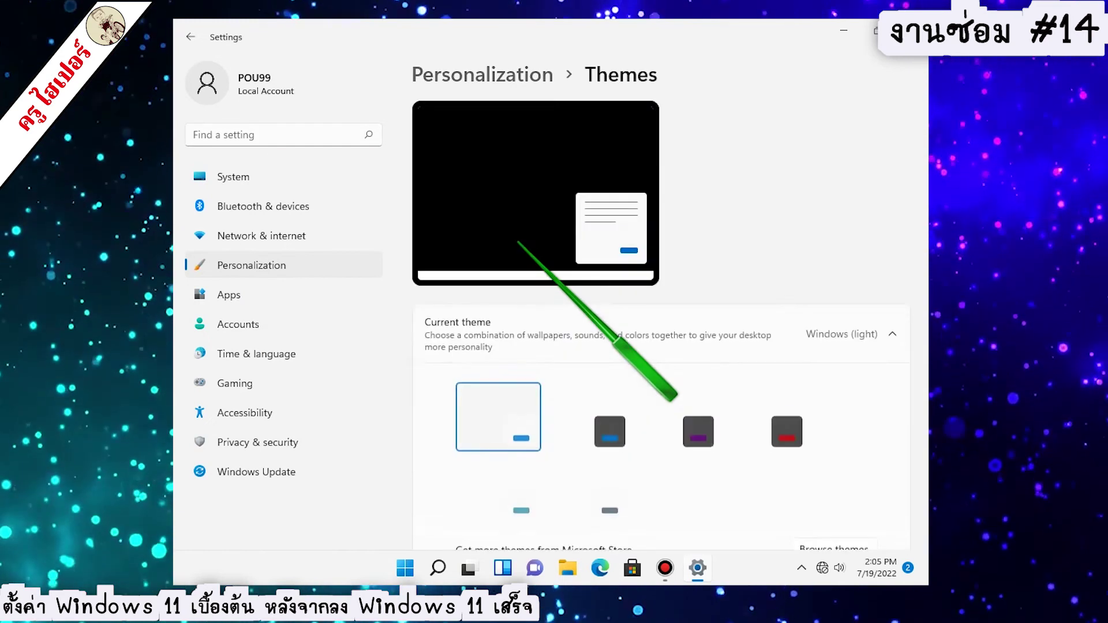
# Show the Computer, User's Files, Network and Control Panel icons on the desktop, and reduce the desktop icons to the small size
pyautogui.scroll(-2, 649, 323)
pyautogui.scroll(-3, 517, 242)
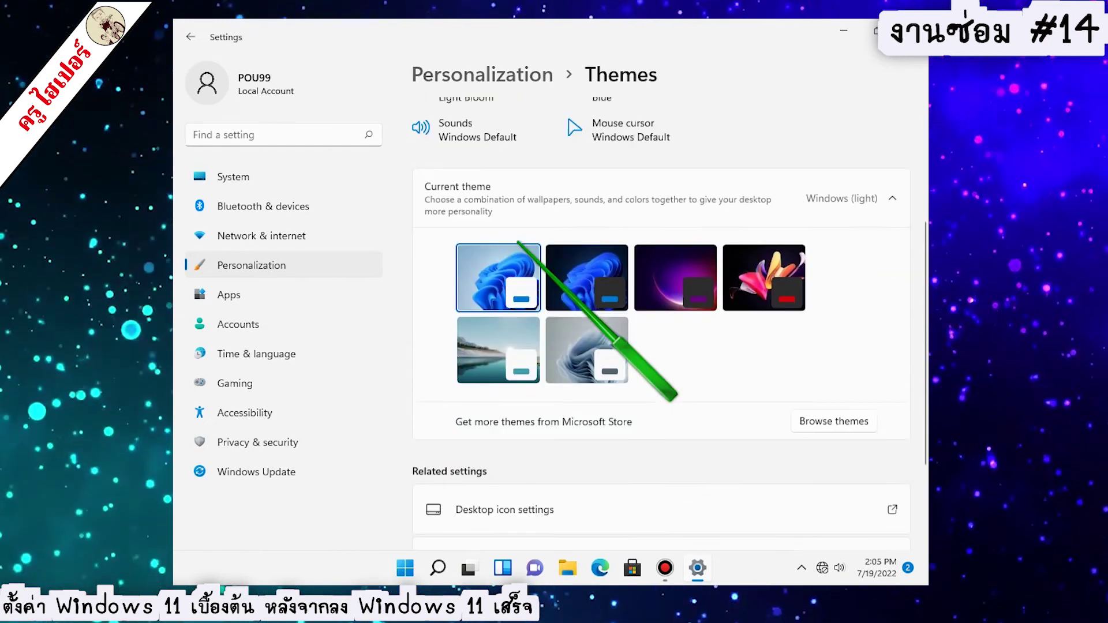
pyautogui.click(538, 392)
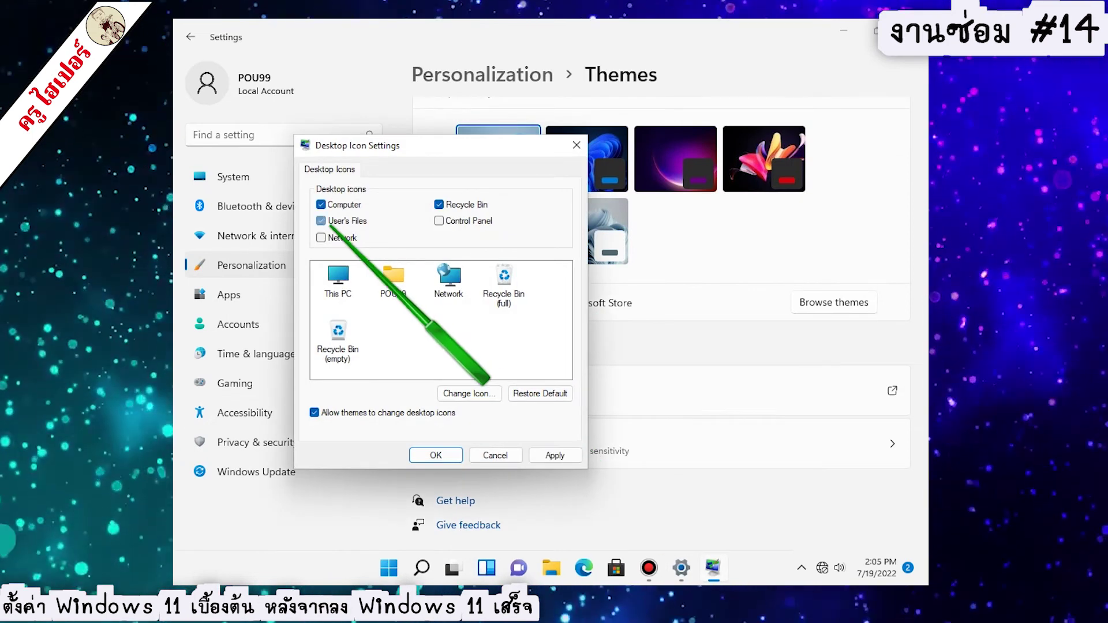
pyautogui.click(339, 238)
pyautogui.click(439, 220)
pyautogui.click(434, 454)
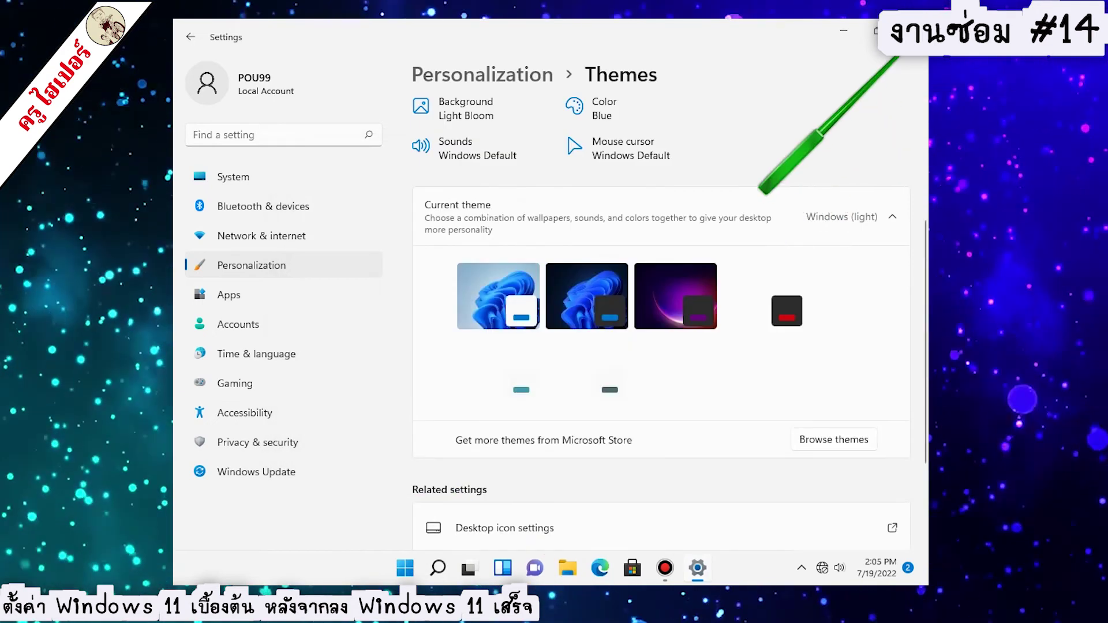
pyautogui.click(900, 29)
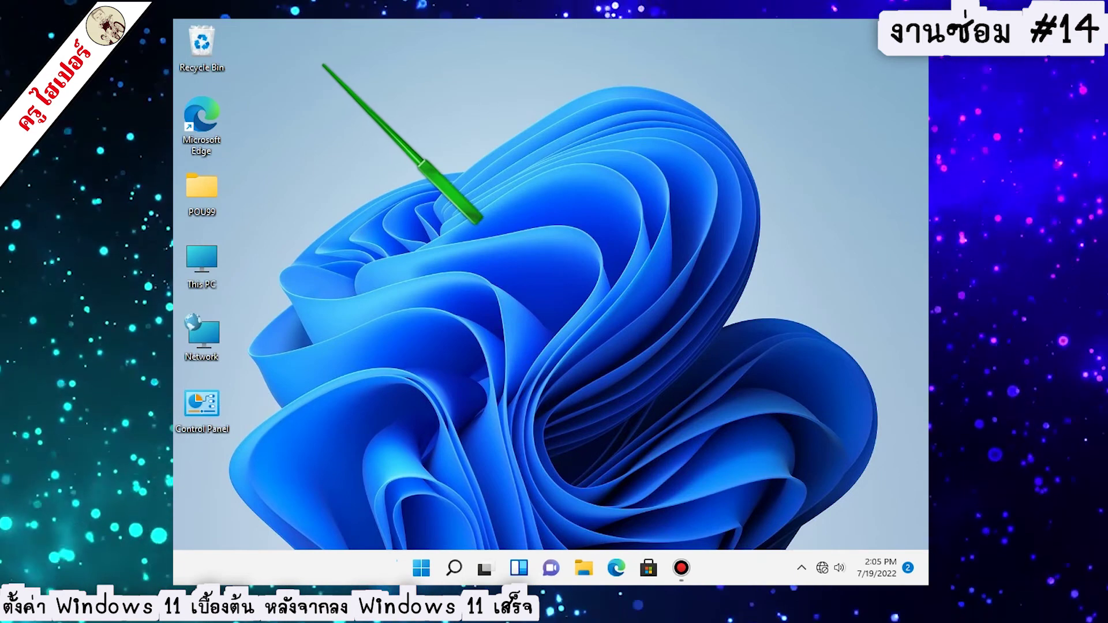
pyautogui.rightClick(399, 31)
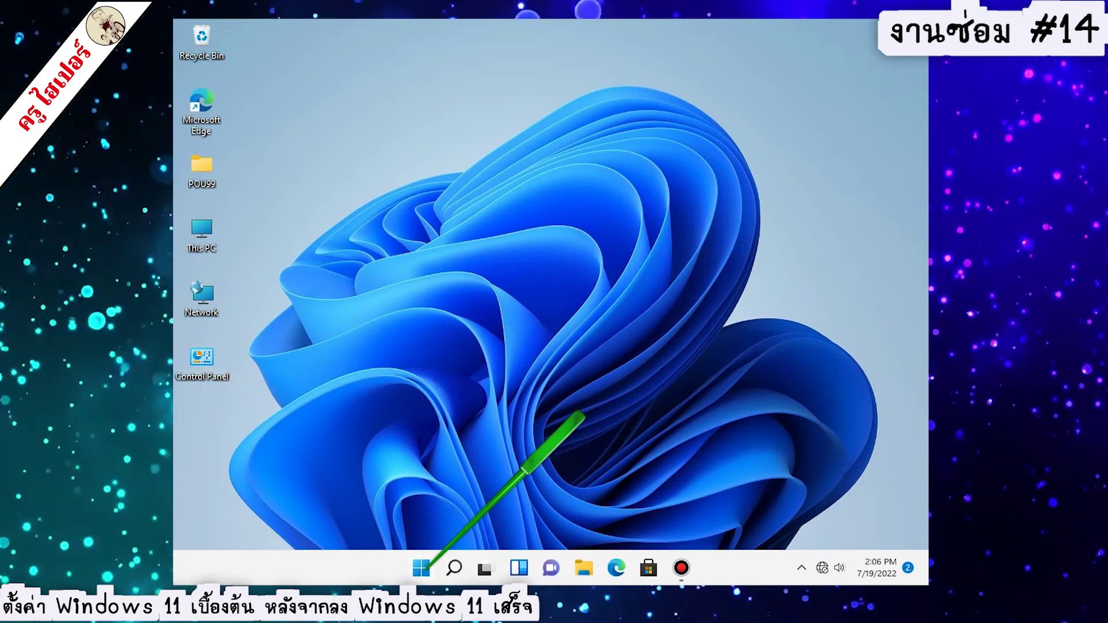
# Open Control Panel in a maximized window and view its items as small icons
pyautogui.click(423, 567)
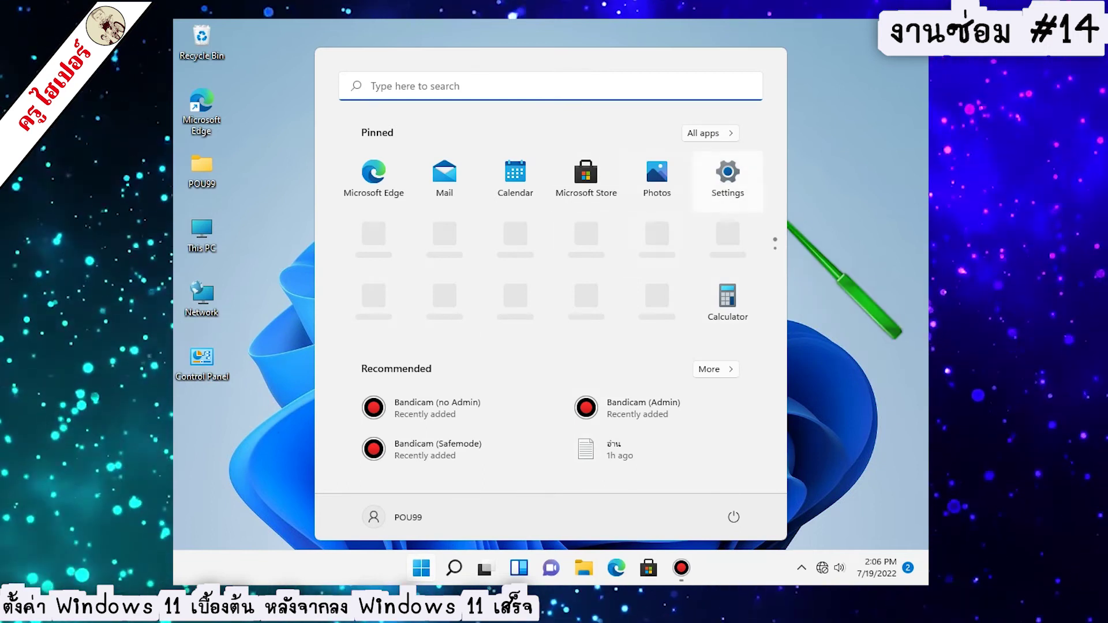
pyautogui.click(207, 369)
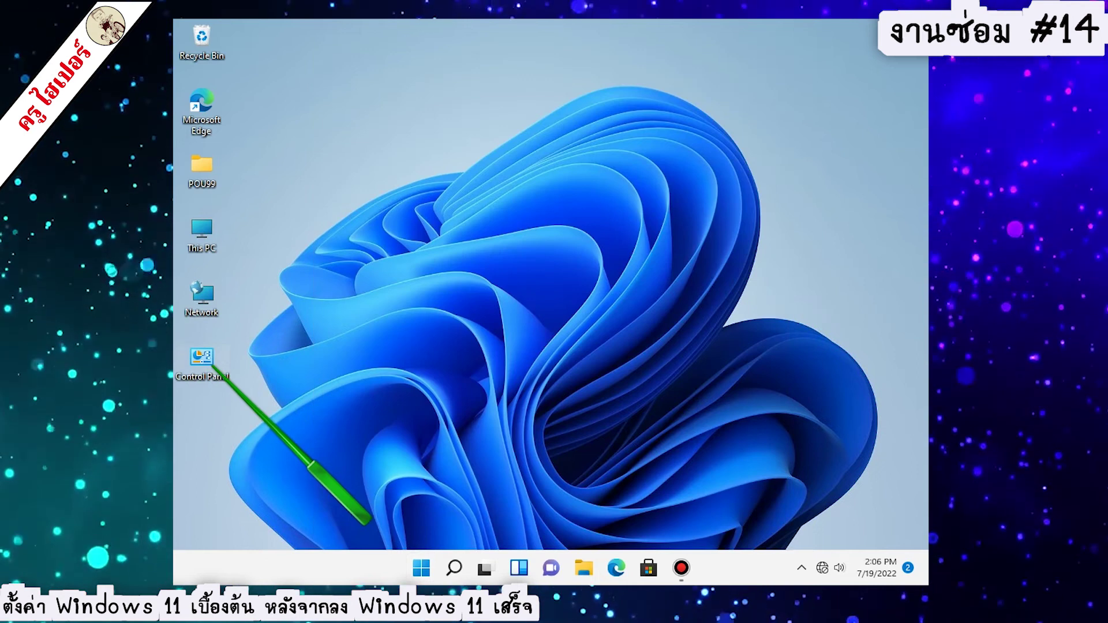
pyautogui.doubleClick(211, 365)
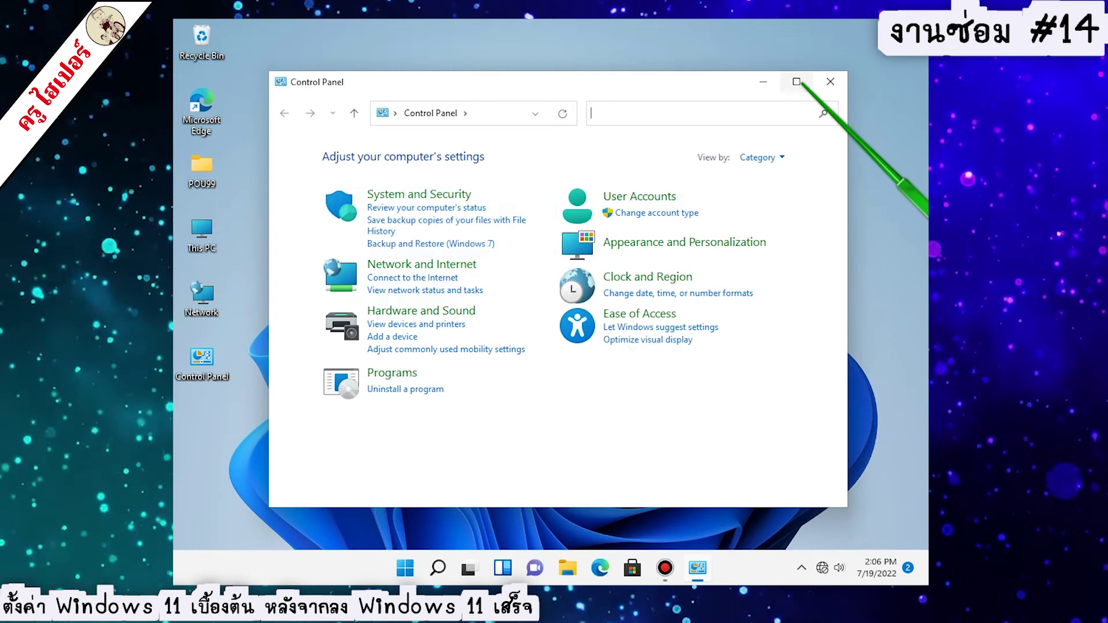
pyautogui.click(796, 82)
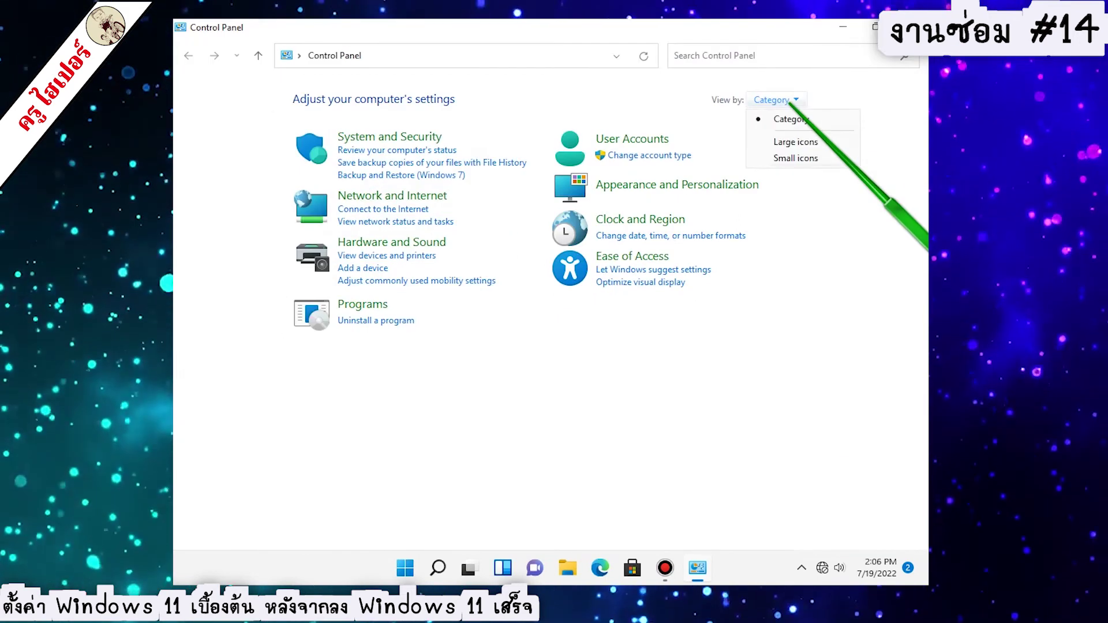
pyautogui.click(796, 158)
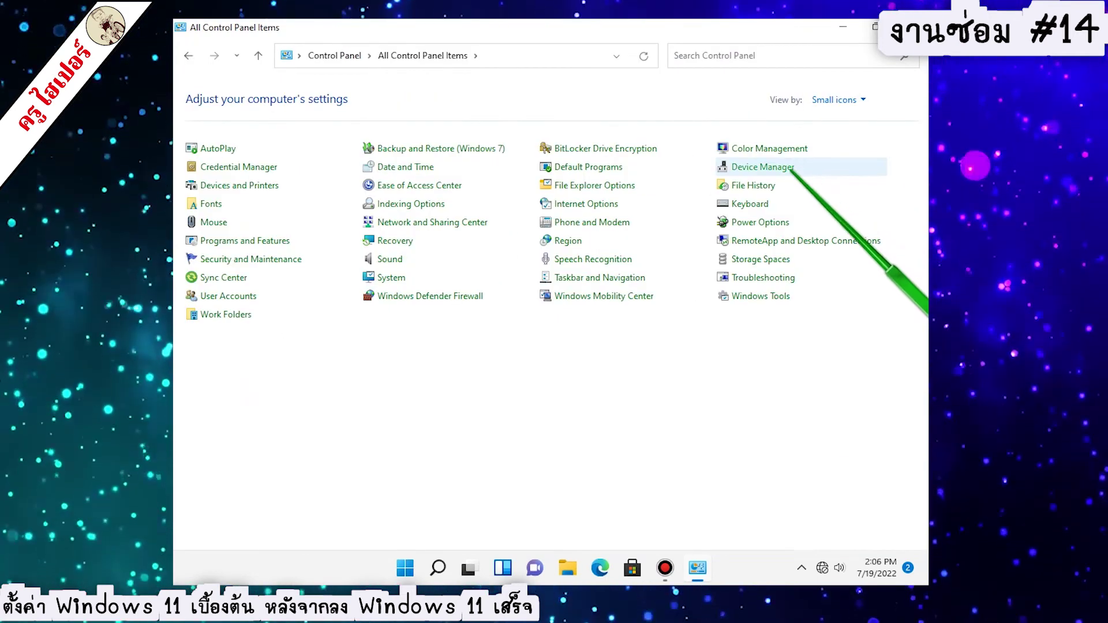
# Set the Region format to Thai (Thailand) and apply it
pyautogui.click(575, 243)
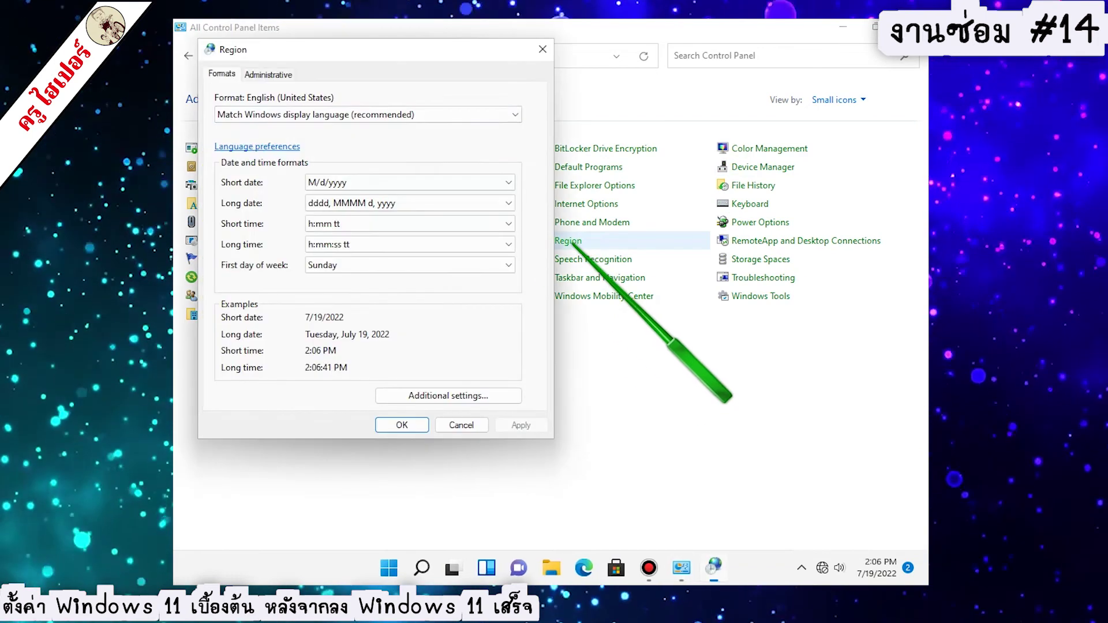
pyautogui.click(321, 114)
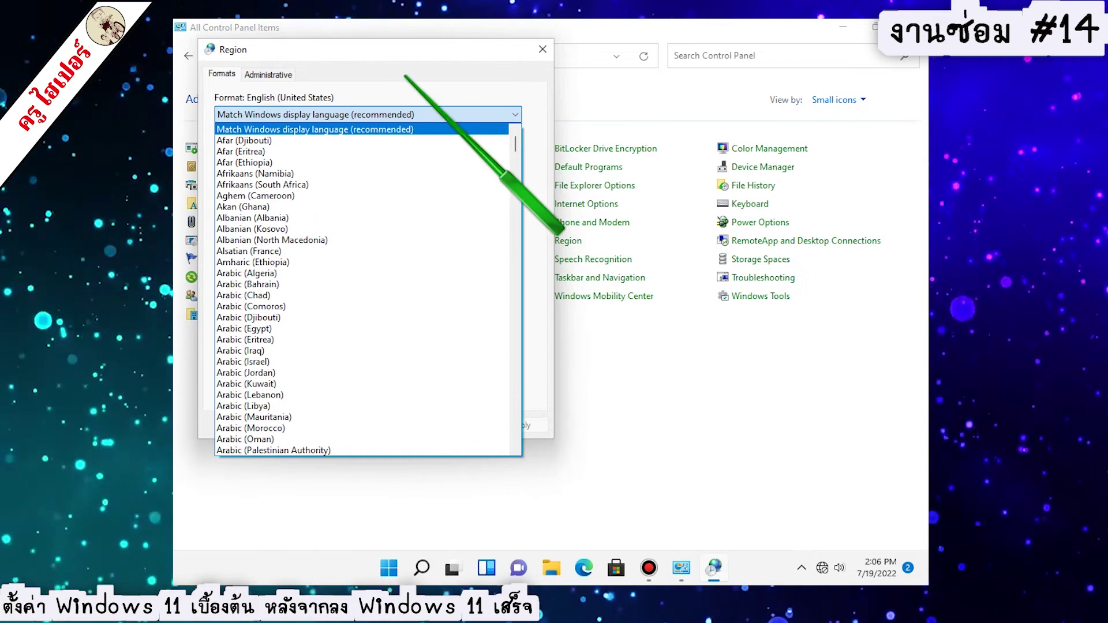
pyautogui.click(407, 80)
pyautogui.click(321, 114)
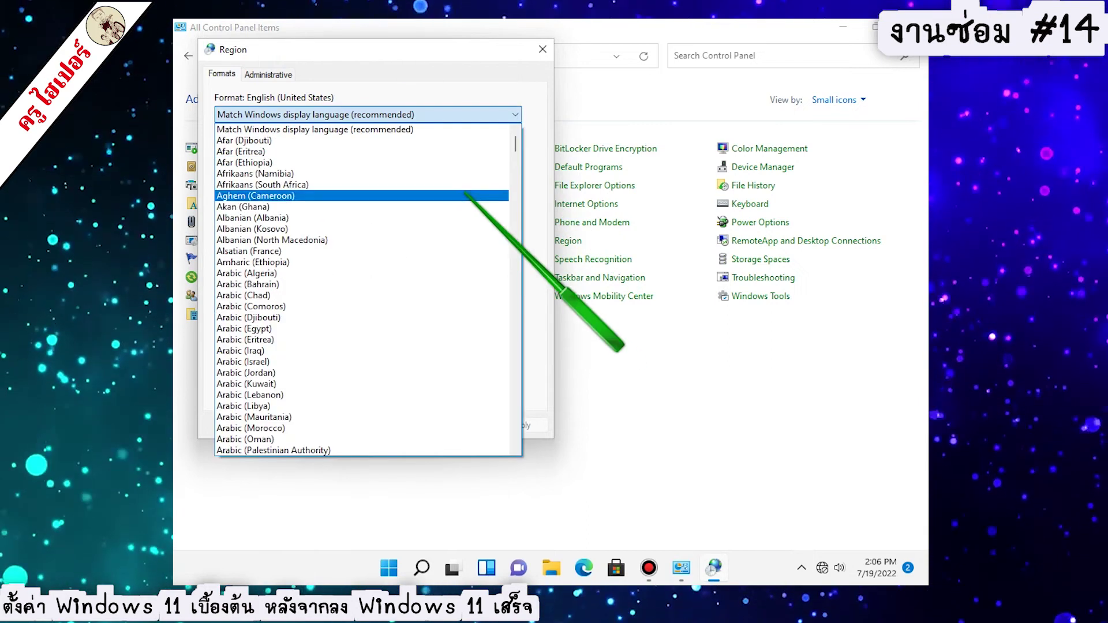
pyautogui.moveTo(516, 144); pyautogui.dragTo(517, 265)
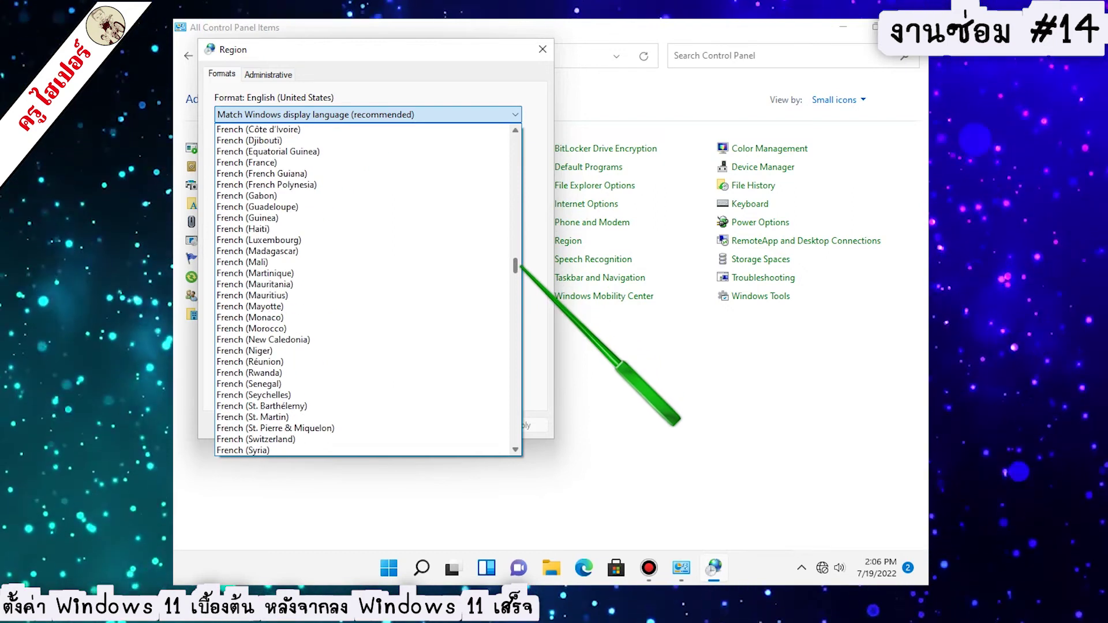
pyautogui.moveTo(517, 265); pyautogui.dragTo(517, 427)
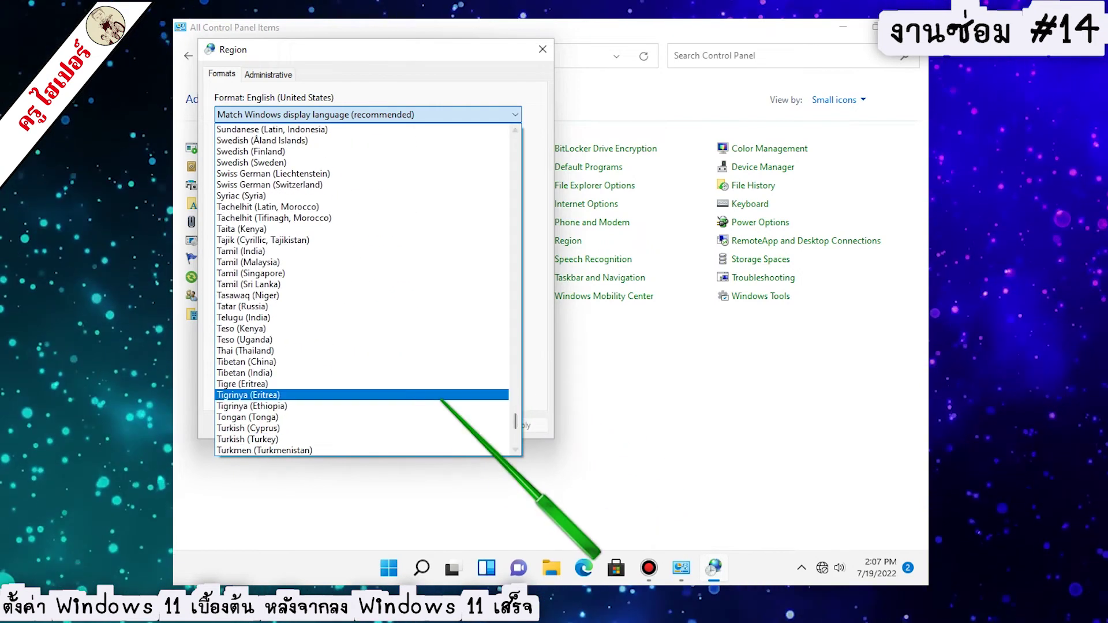
pyautogui.click(382, 349)
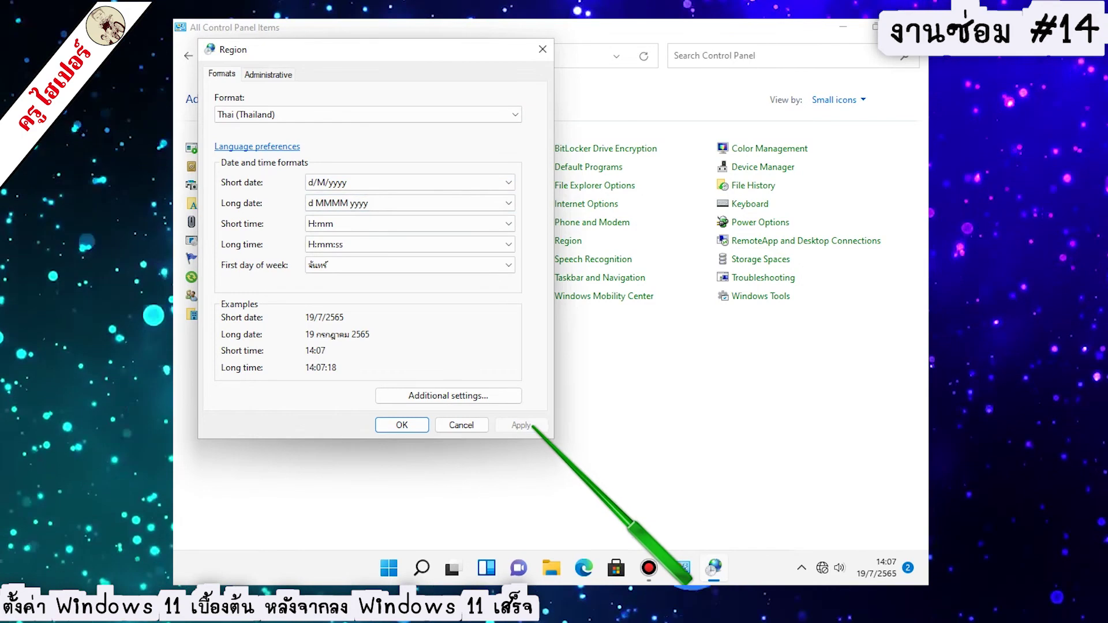
# Change the system locale for non-Unicode programs to Thai (Thailand) and restart Windows
pyautogui.click(271, 74)
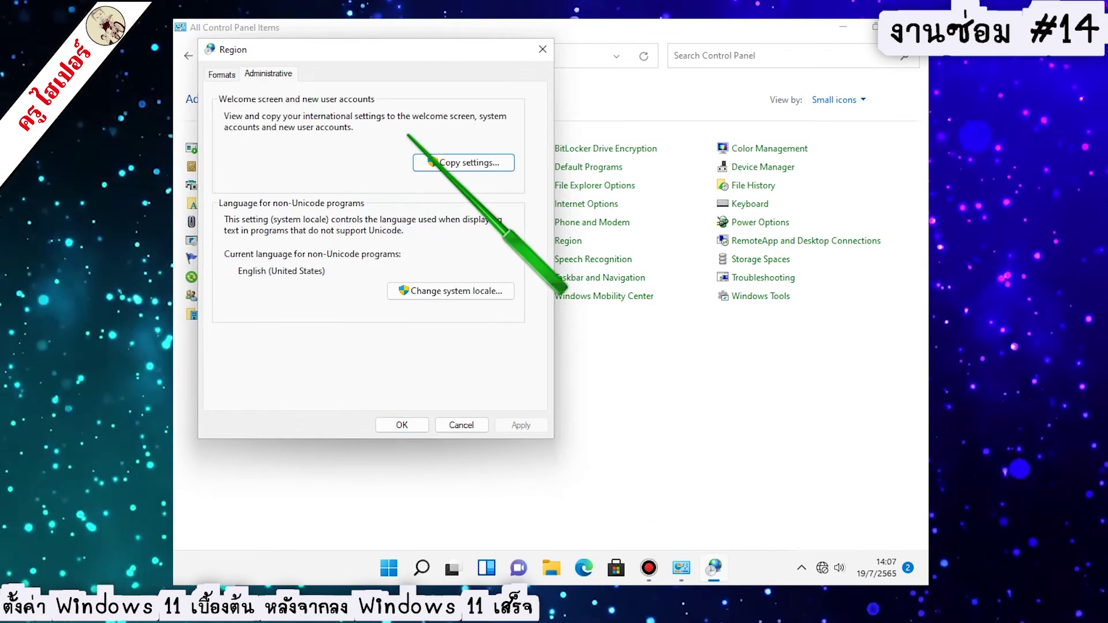
pyautogui.click(481, 291)
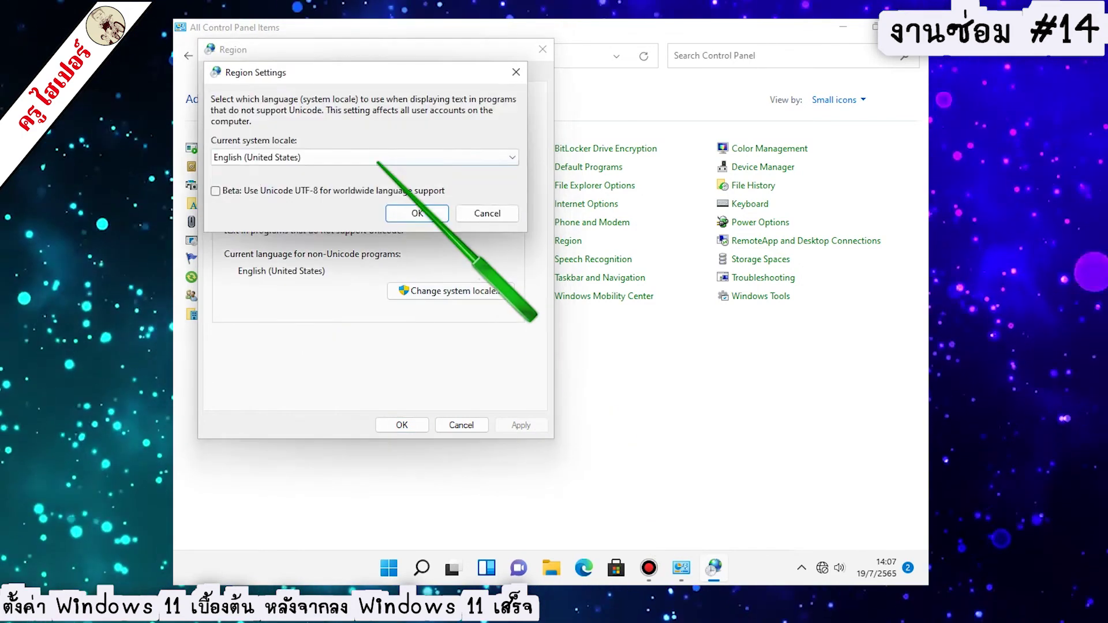
pyautogui.click(383, 157)
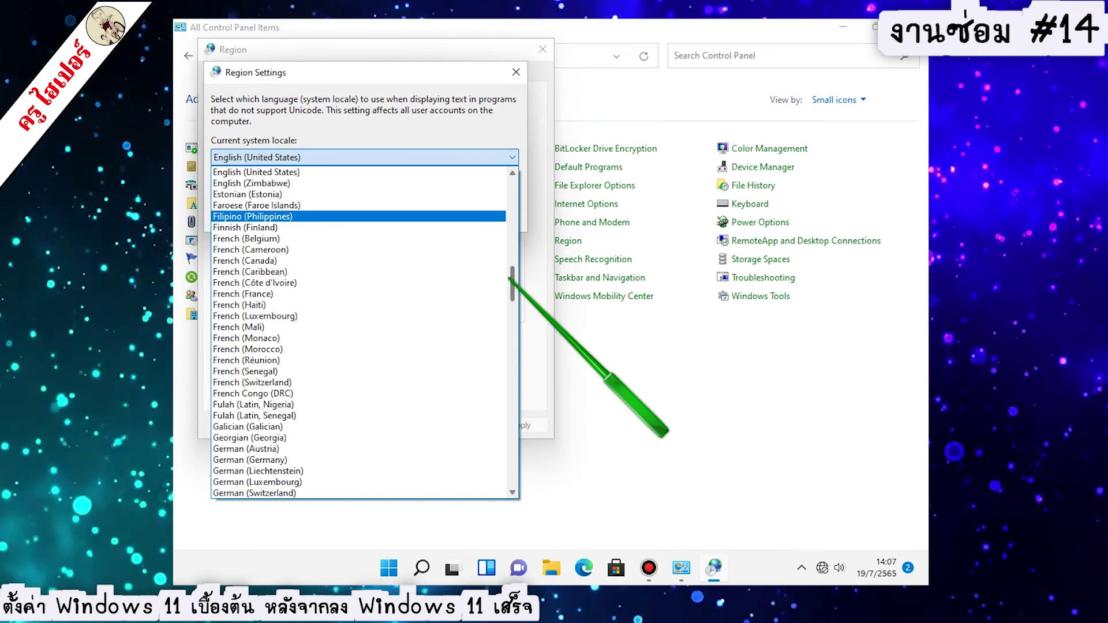
pyautogui.moveTo(513, 281); pyautogui.dragTo(511, 448)
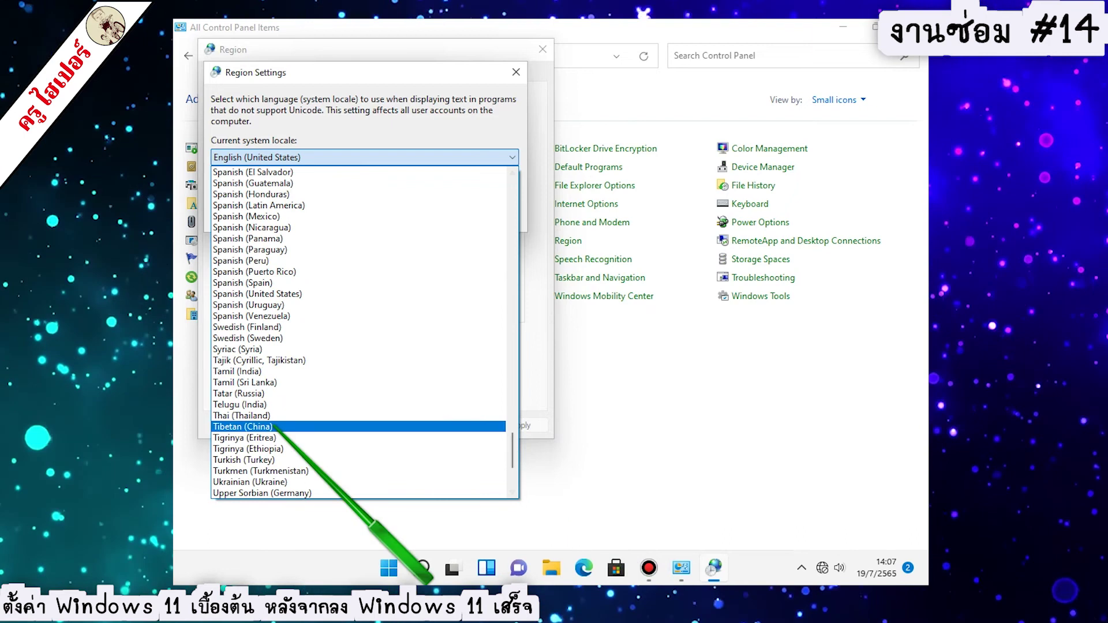
pyautogui.click(254, 415)
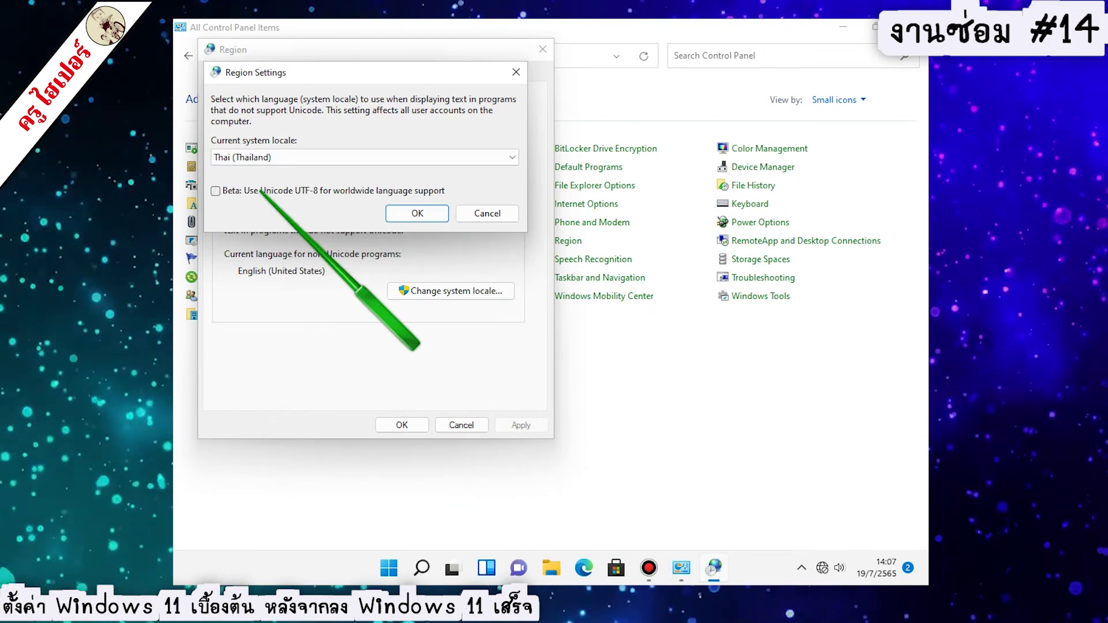
pyautogui.click(426, 222)
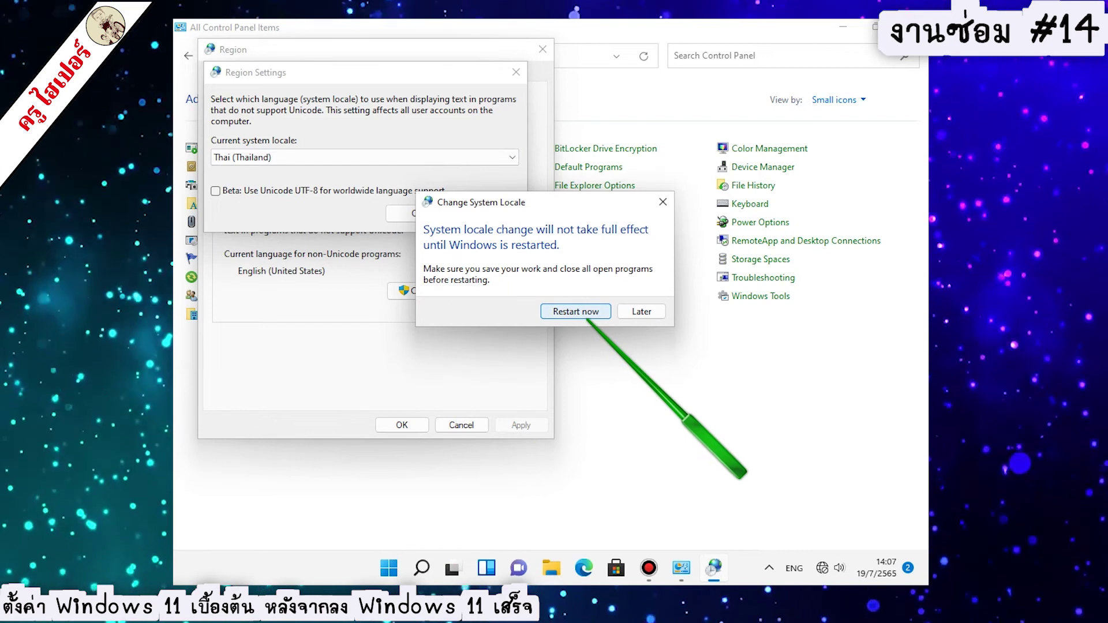
pyautogui.click(575, 311)
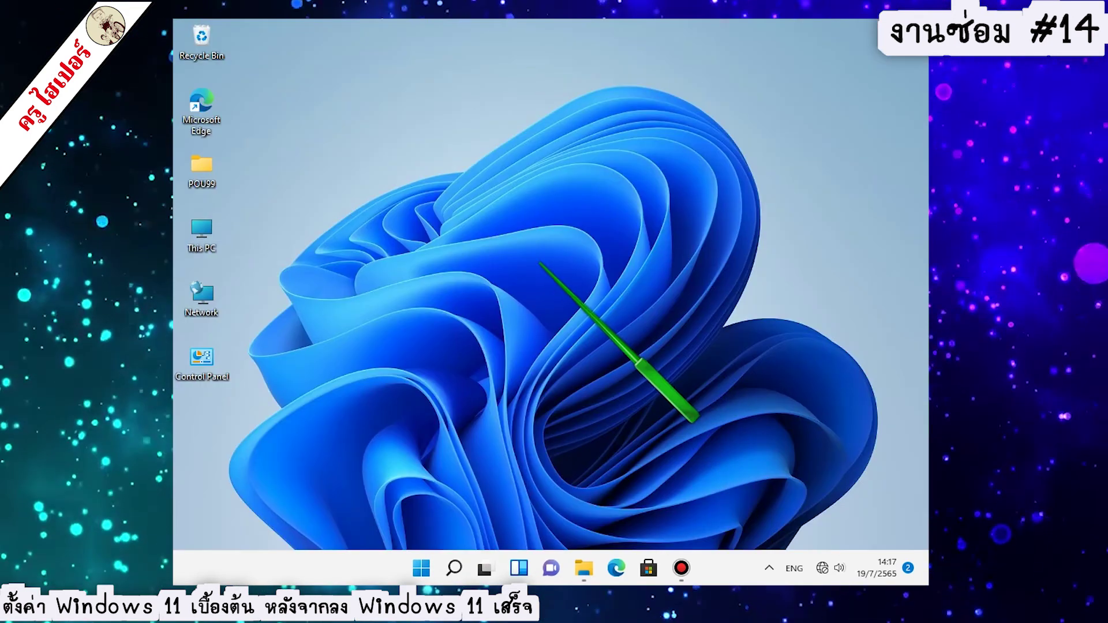
# Open the Windows Settings app and go to the Time & language settings
pyautogui.press('super')
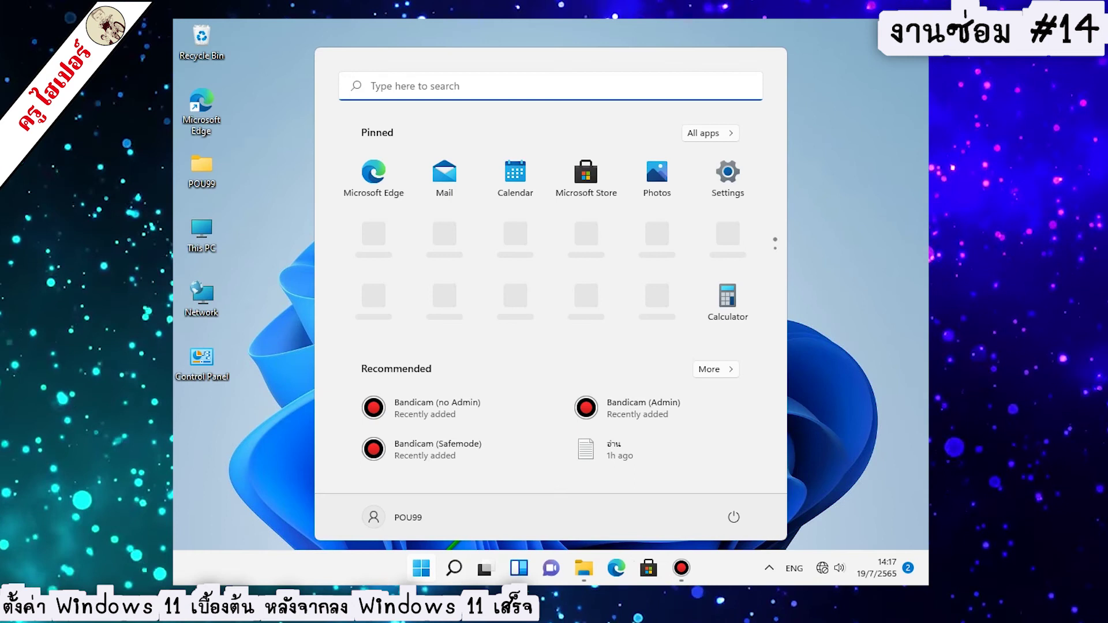
pyautogui.click(422, 568)
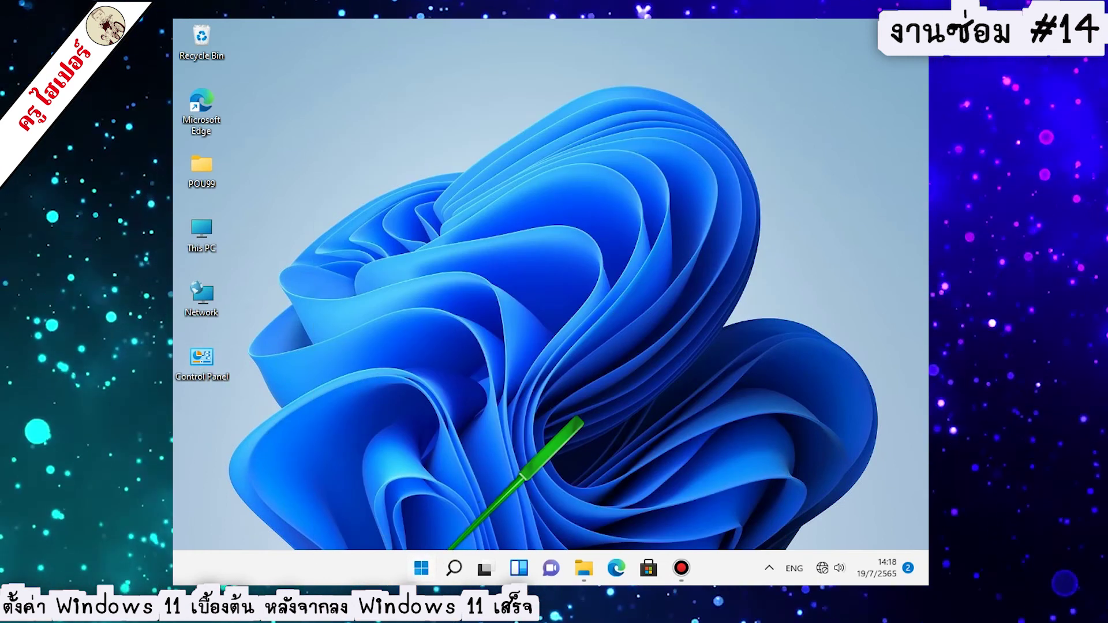
pyautogui.click(421, 569)
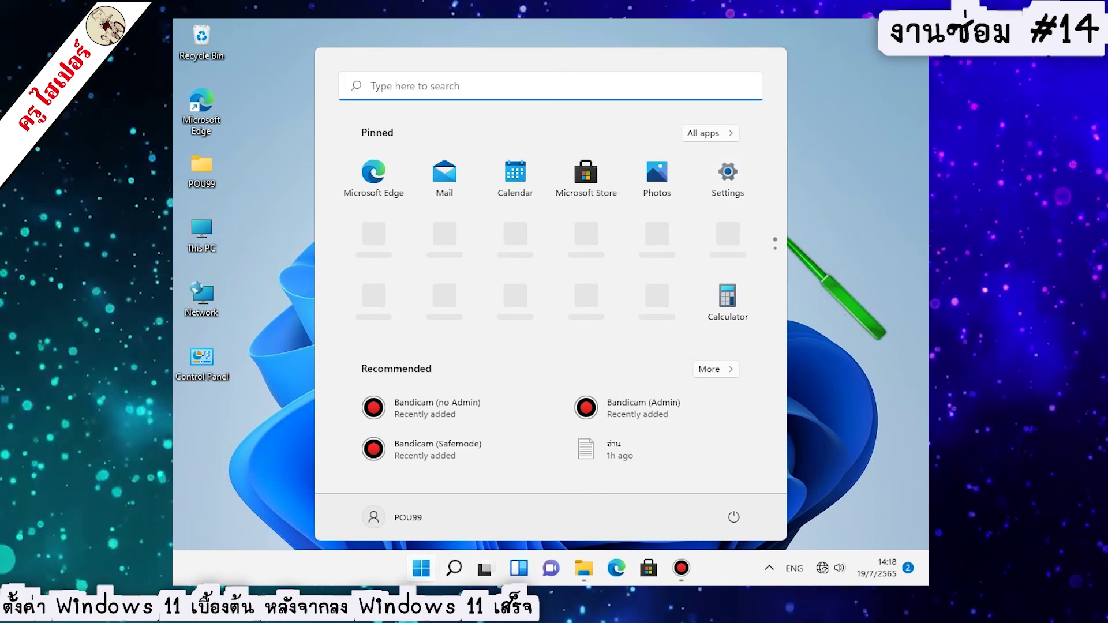
pyautogui.click(728, 173)
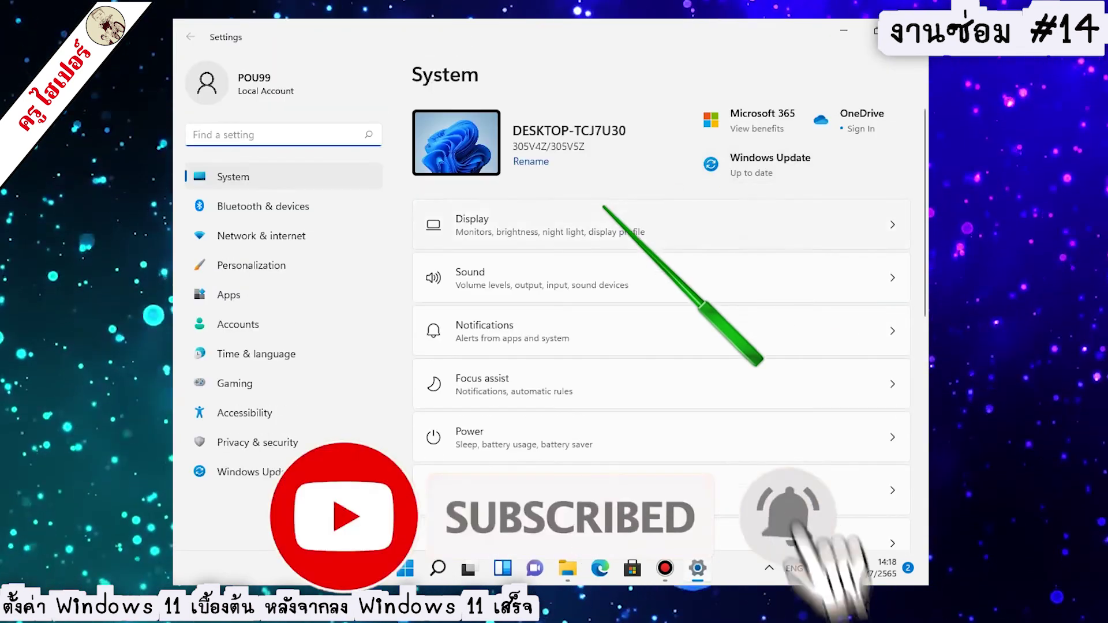
pyautogui.scroll(-5, 661, 323)
pyautogui.scroll(-4, 661, 323)
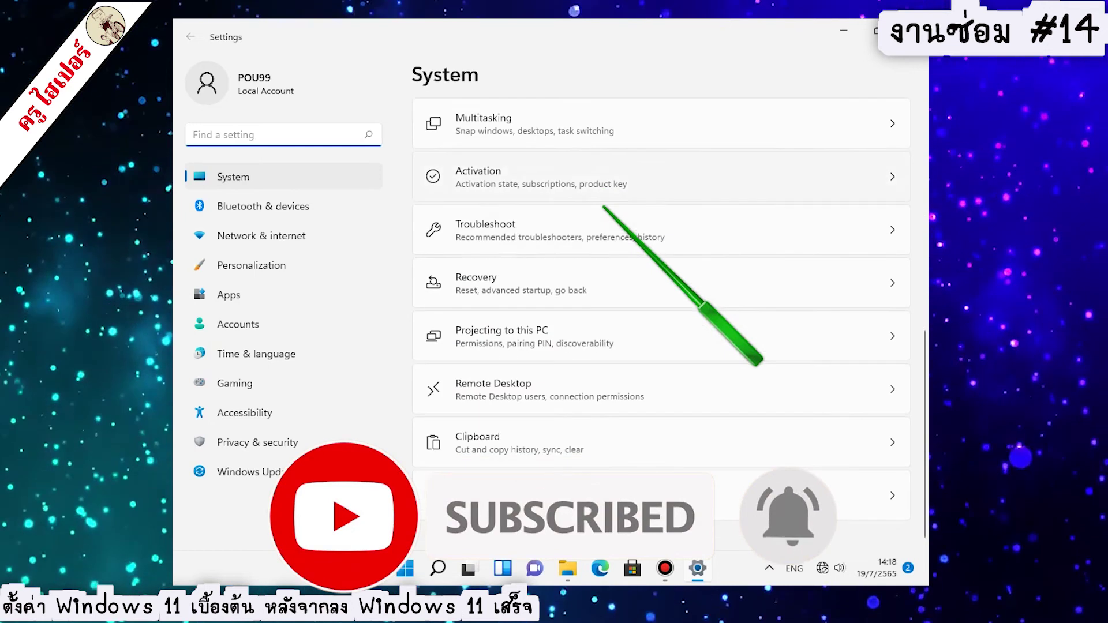
pyautogui.scroll(4, 661, 323)
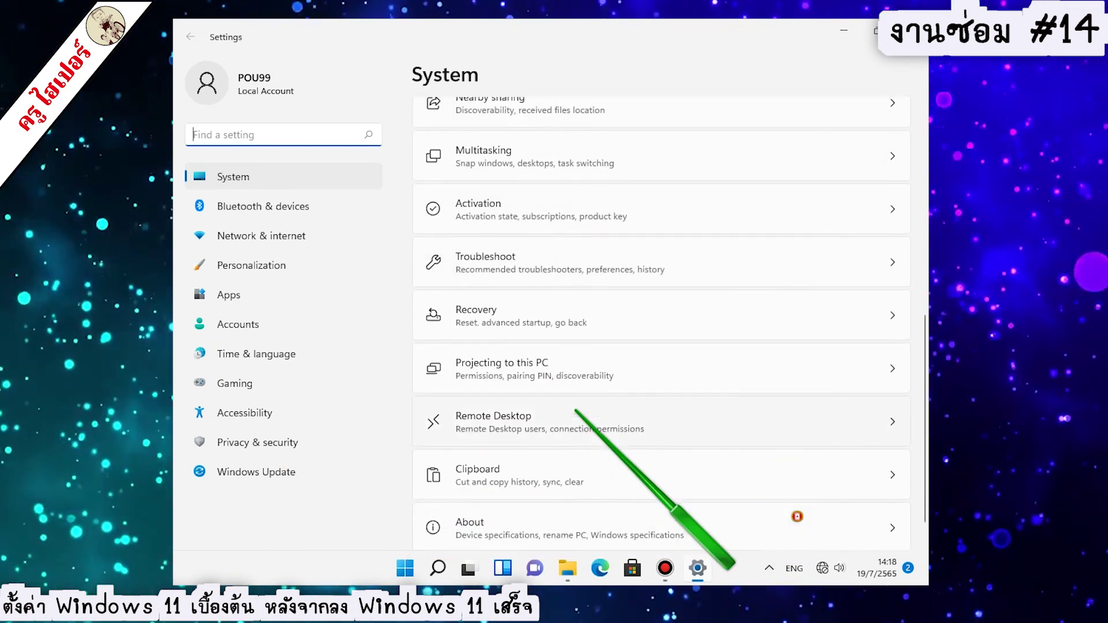
pyautogui.scroll(5, 579, 375)
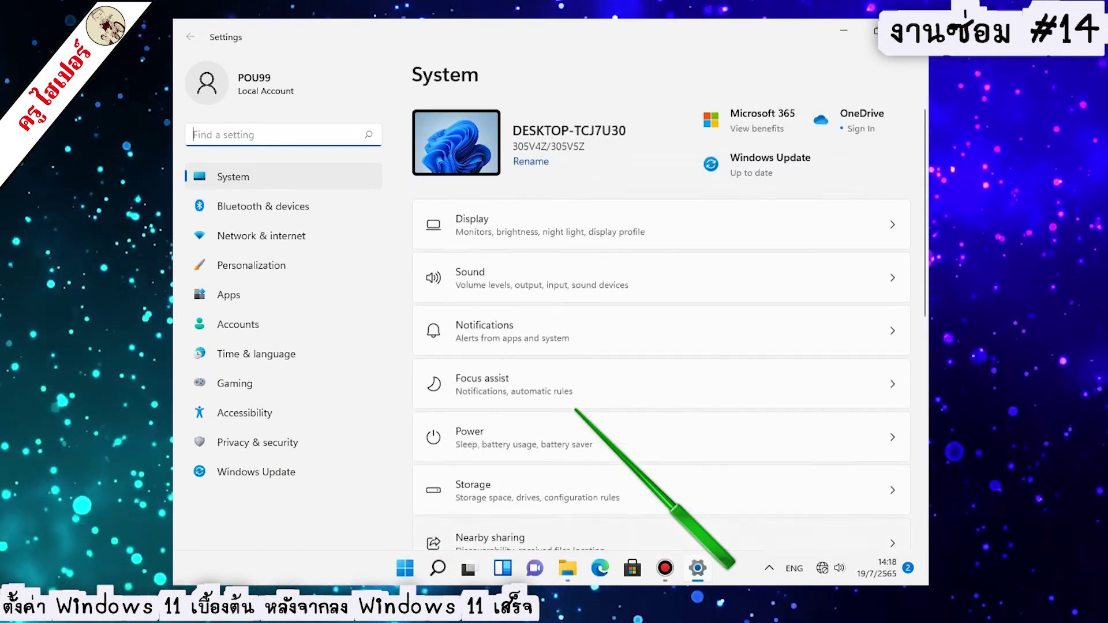
pyautogui.scroll(-10, 591, 372)
pyautogui.click(245, 359)
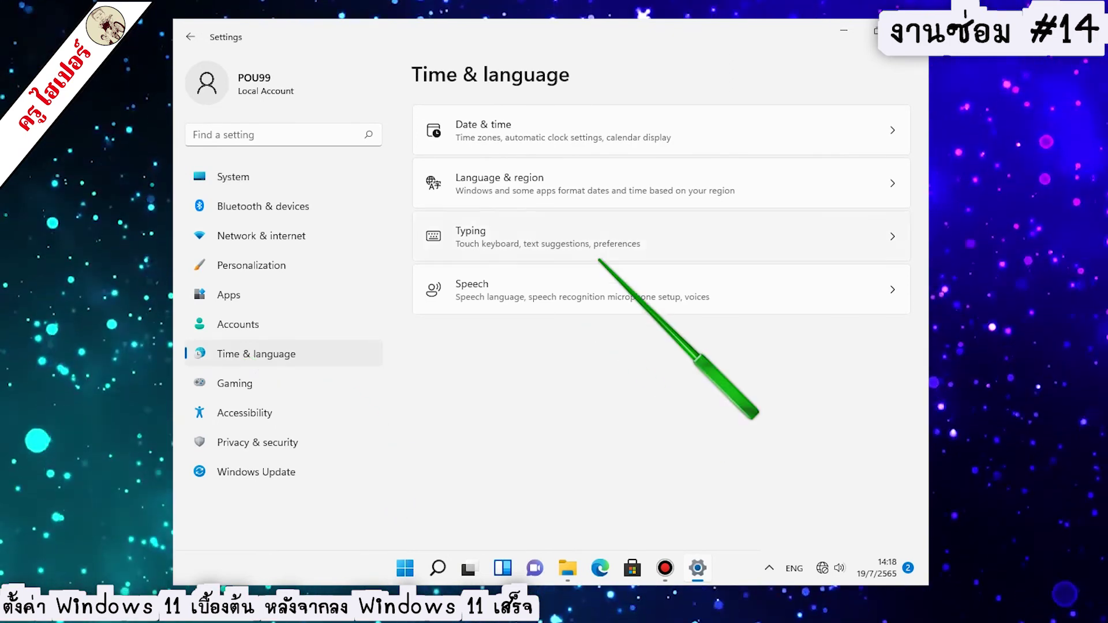
# Open the Language bar options from the Advanced keyboard settings of the Typing page
pyautogui.click(474, 245)
pyautogui.scroll(-2, 512, 242)
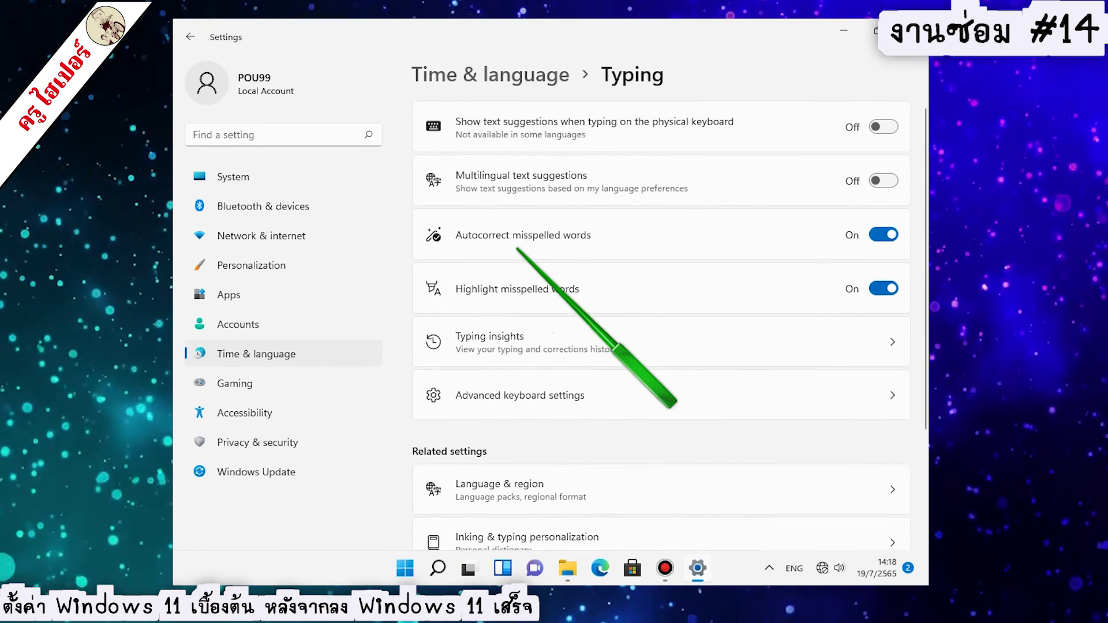
pyautogui.scroll(-1, 519, 144)
pyautogui.scroll(-3, 523, 144)
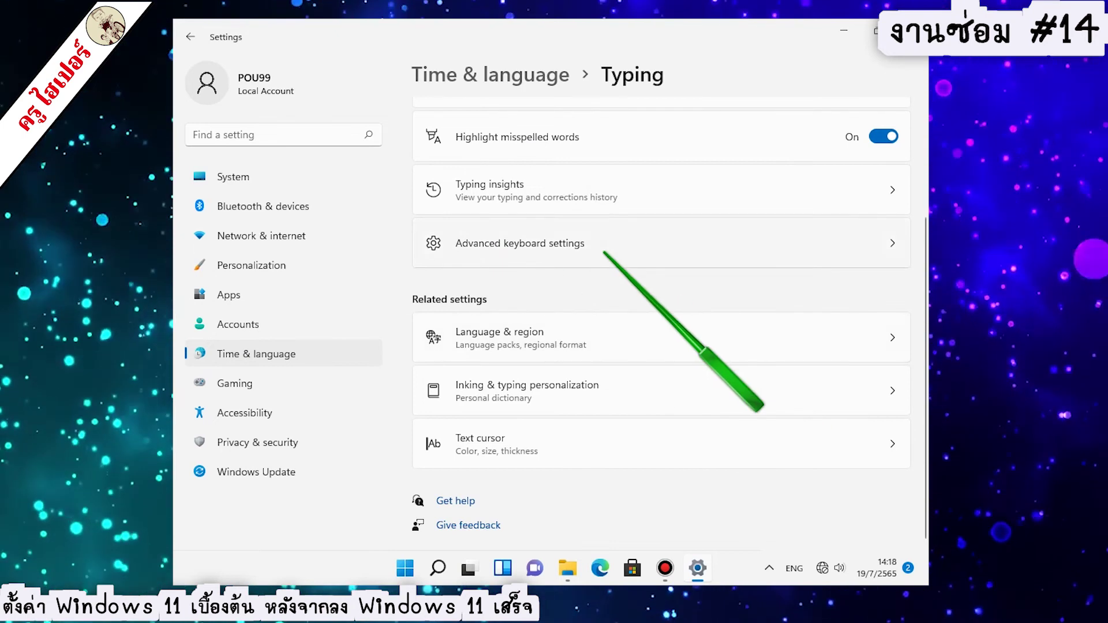
pyautogui.click(556, 247)
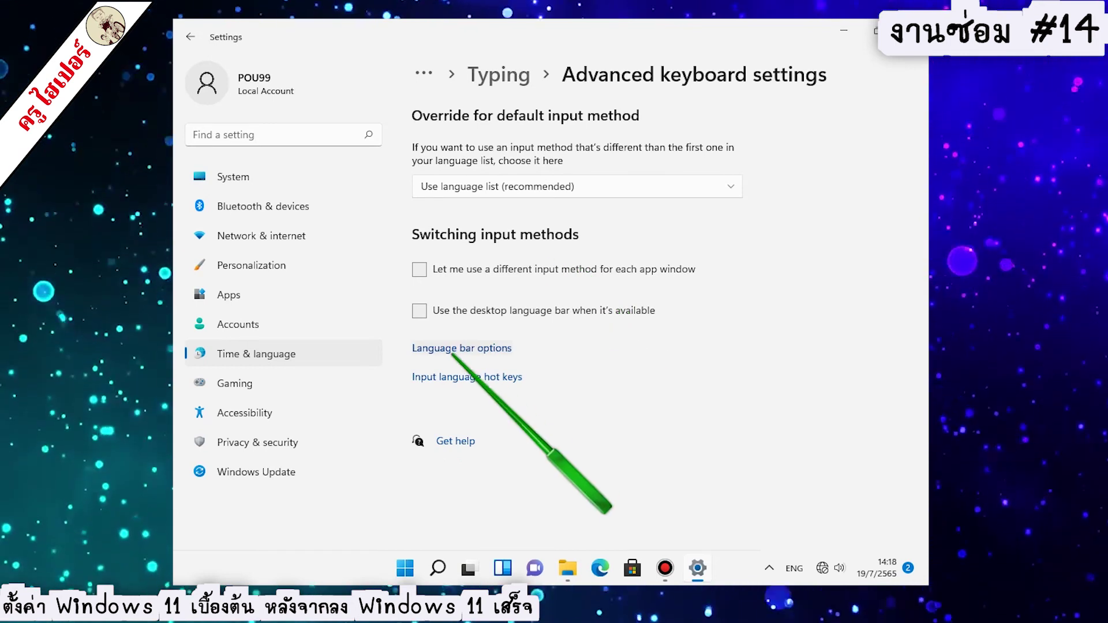
pyautogui.click(463, 351)
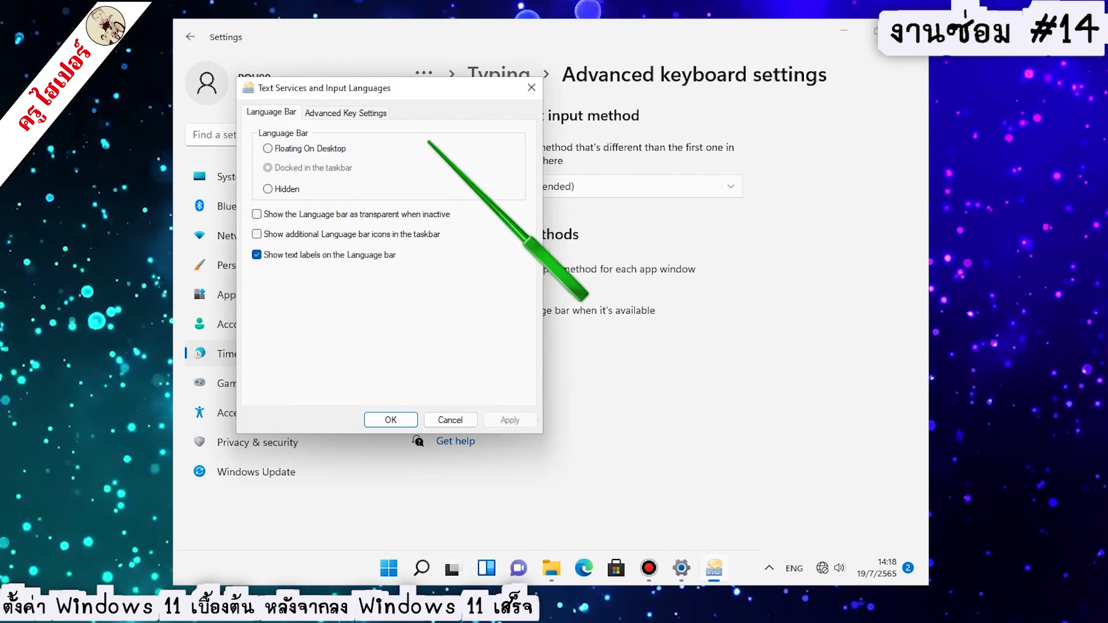
# Set the hot key for switching between input languages to Grave Accent (`), save it and close Settings
pyautogui.click(378, 113)
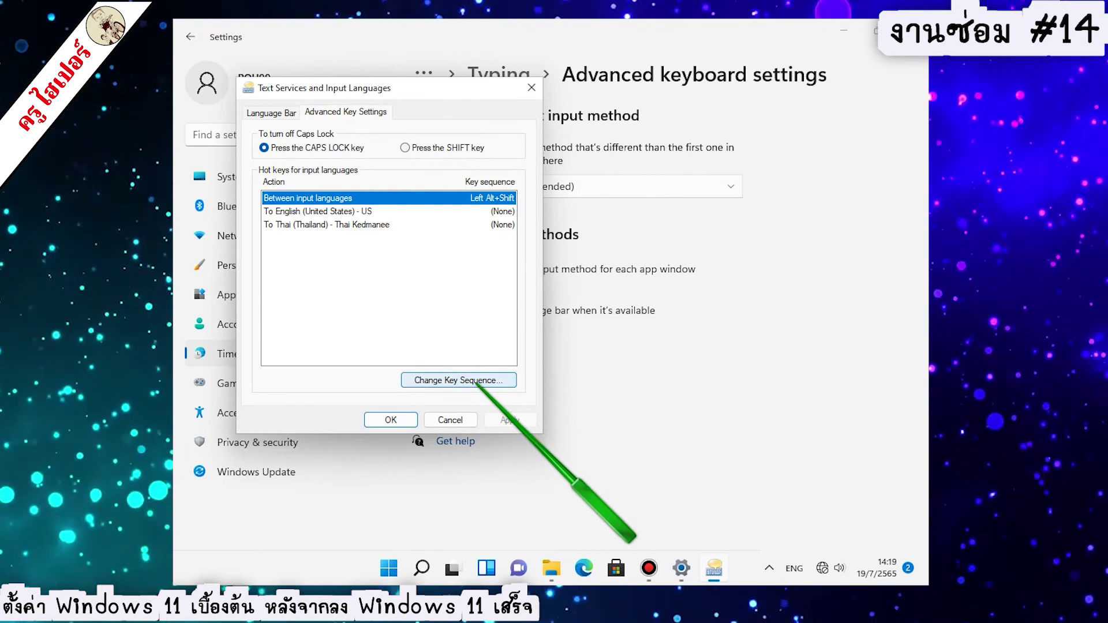
pyautogui.click(477, 389)
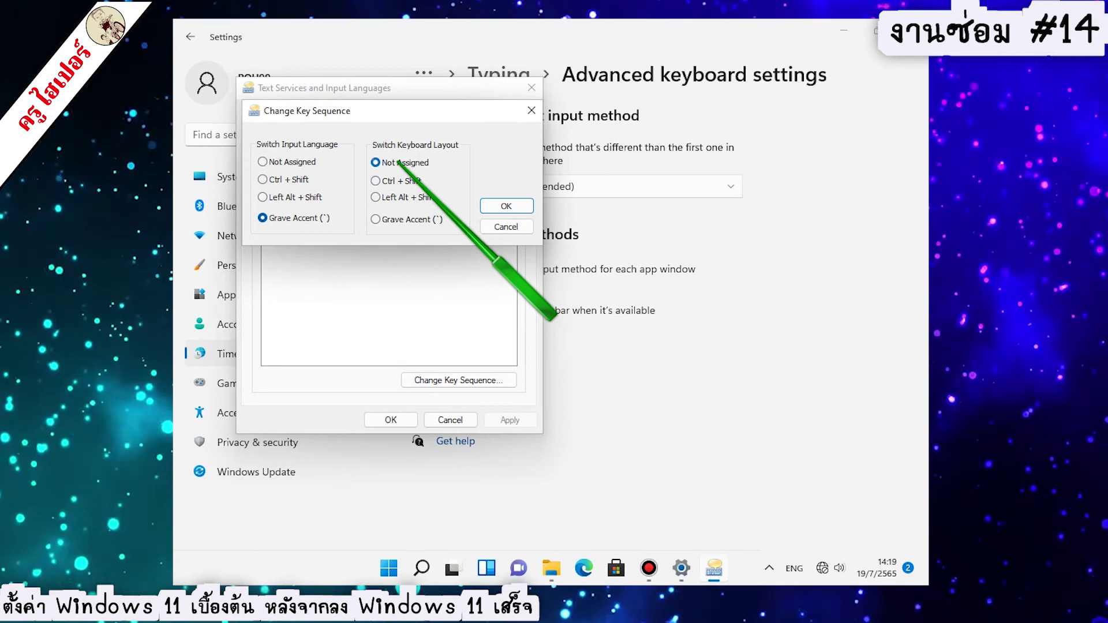
pyautogui.click(506, 206)
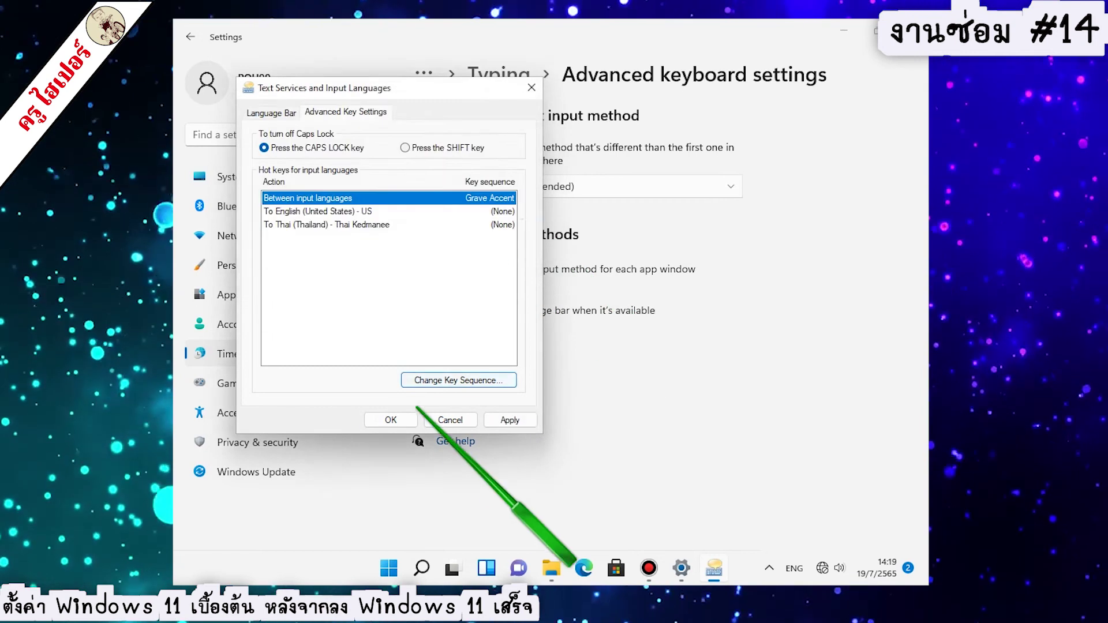
pyautogui.click(396, 420)
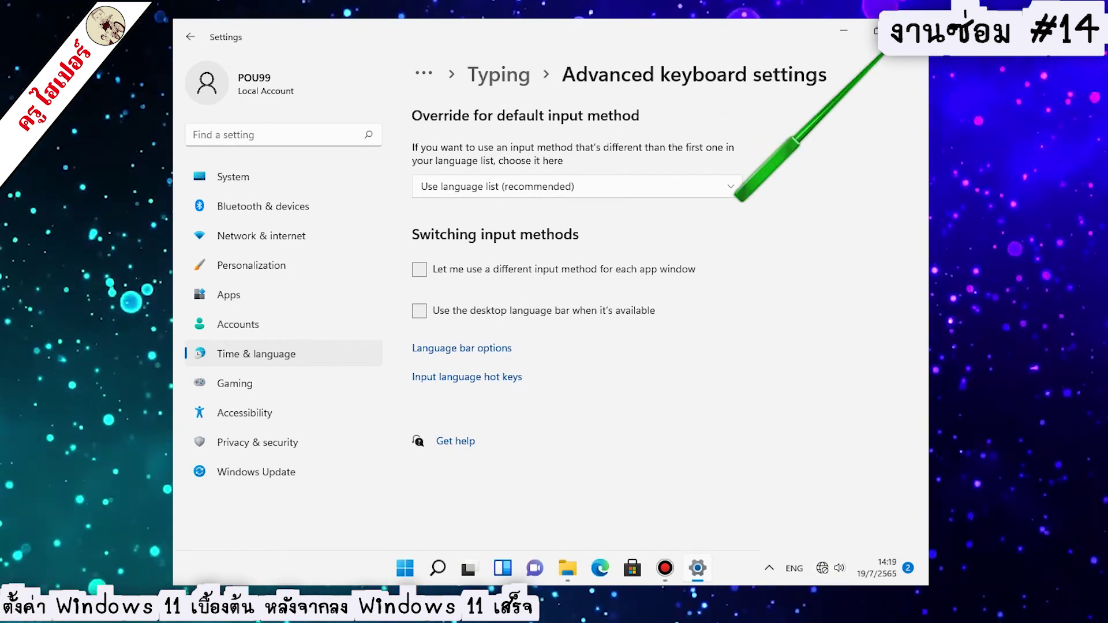
pyautogui.click(907, 33)
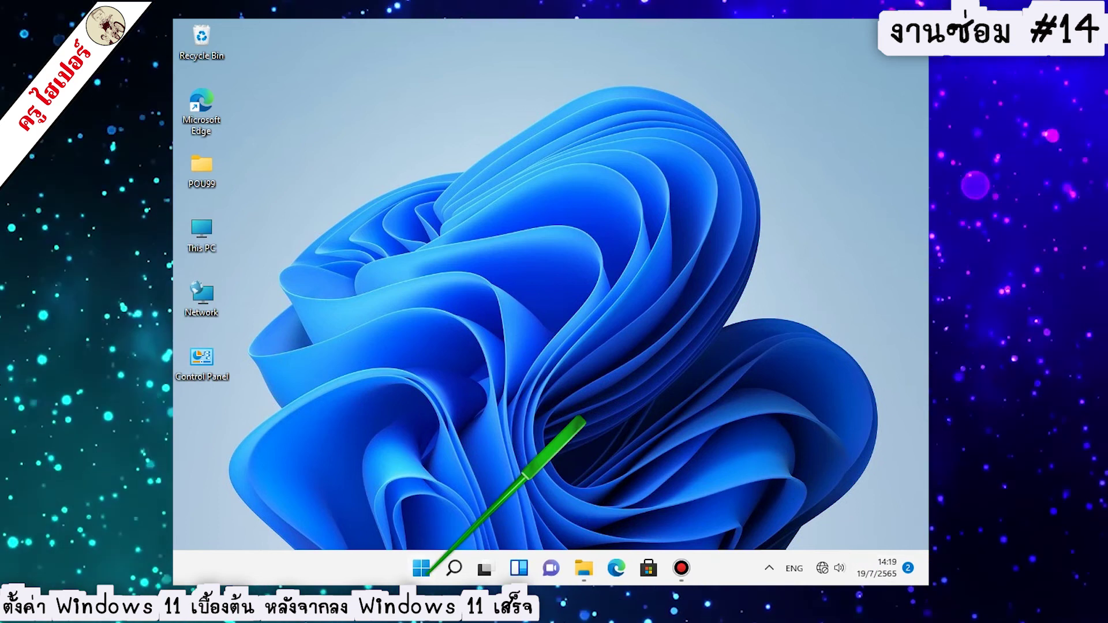
# Reopen Settings and go to the Date & time page under Time & language
pyautogui.click(426, 569)
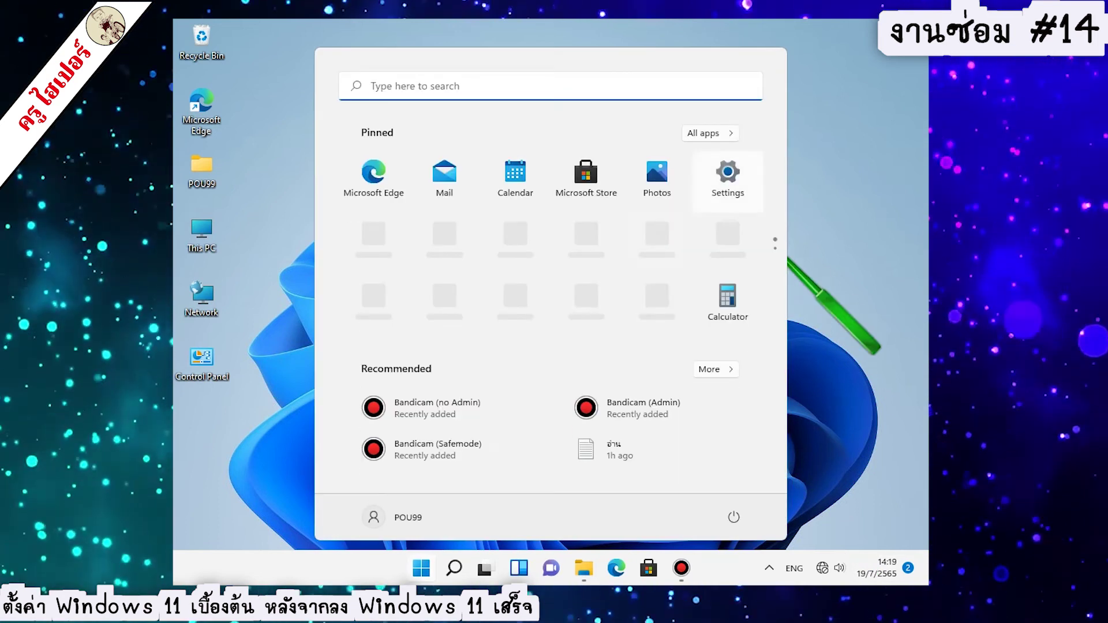
pyautogui.click(728, 179)
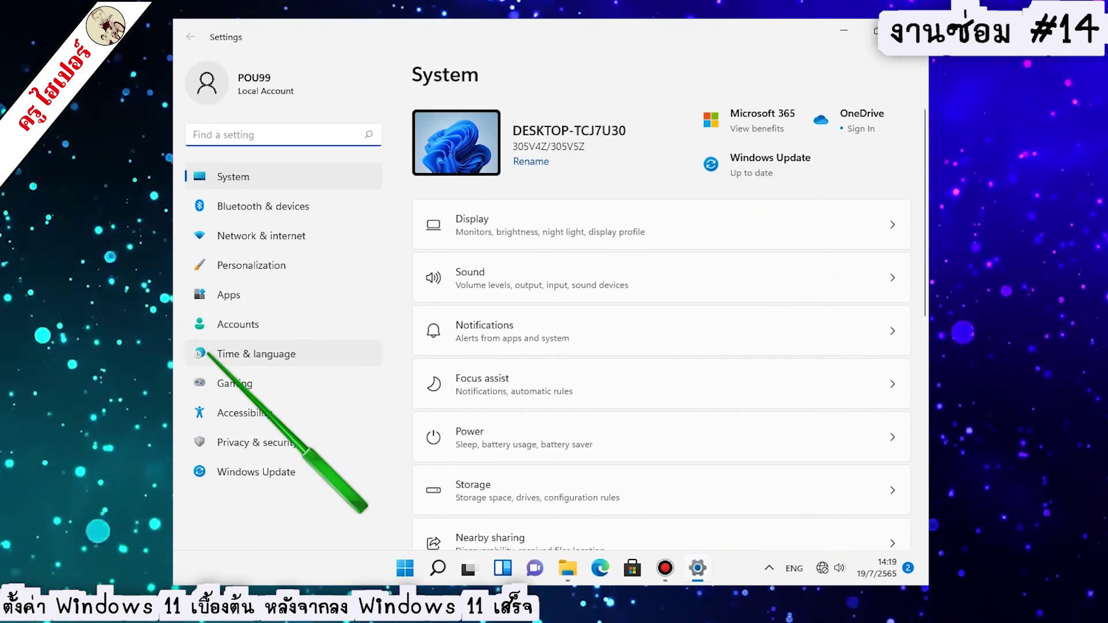
pyautogui.click(227, 358)
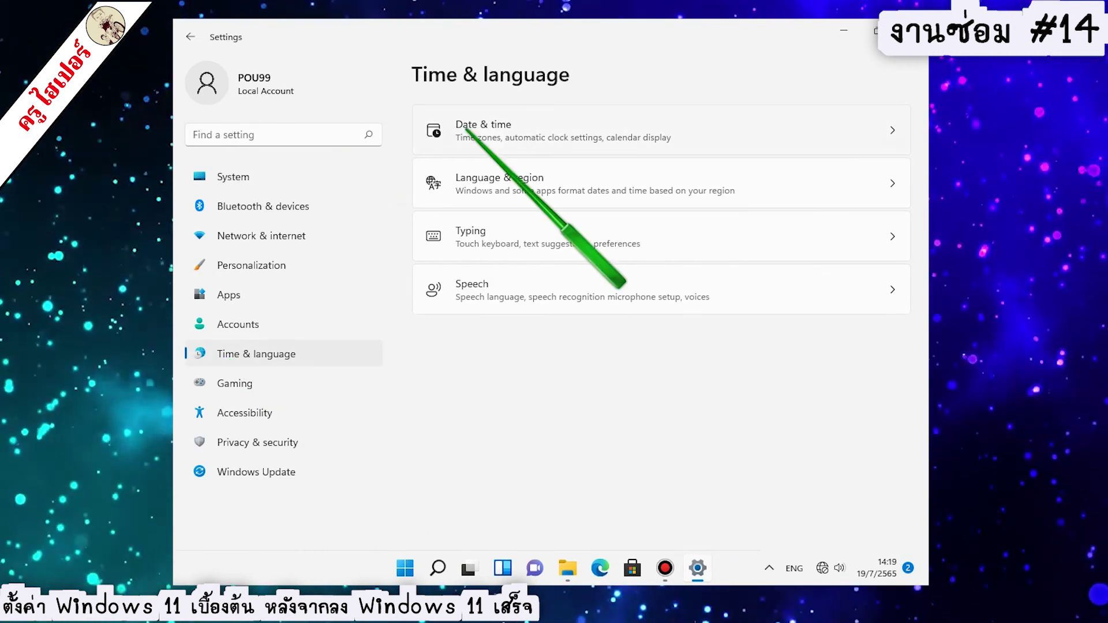
pyautogui.click(465, 129)
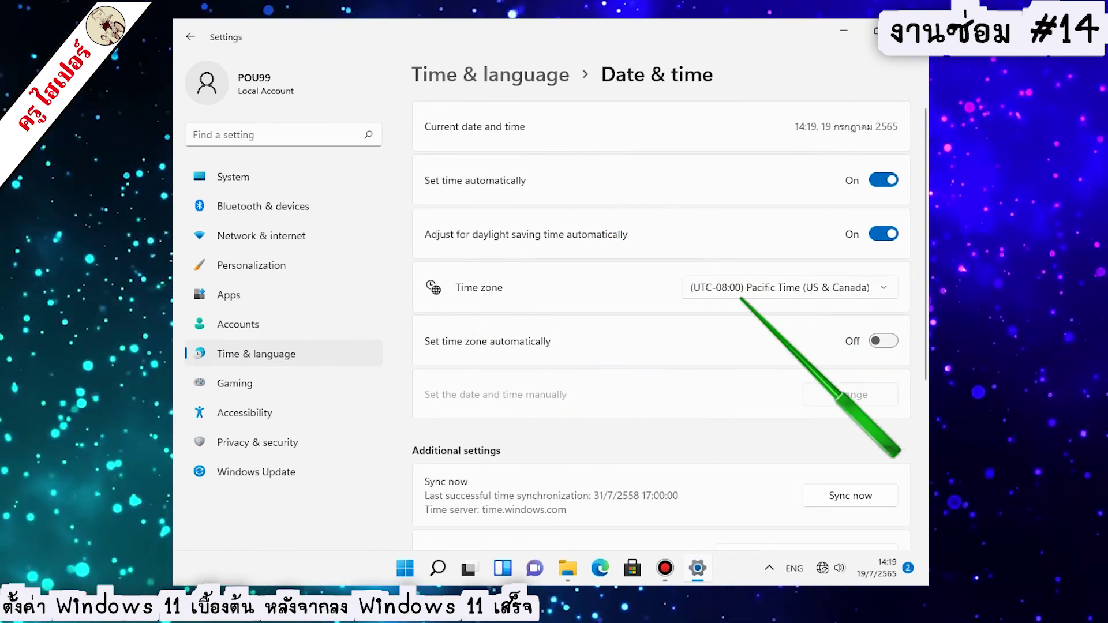
# Set the time zone to (UTC+07:00) Bangkok, Hanoi, Jakarta
pyautogui.click(858, 294)
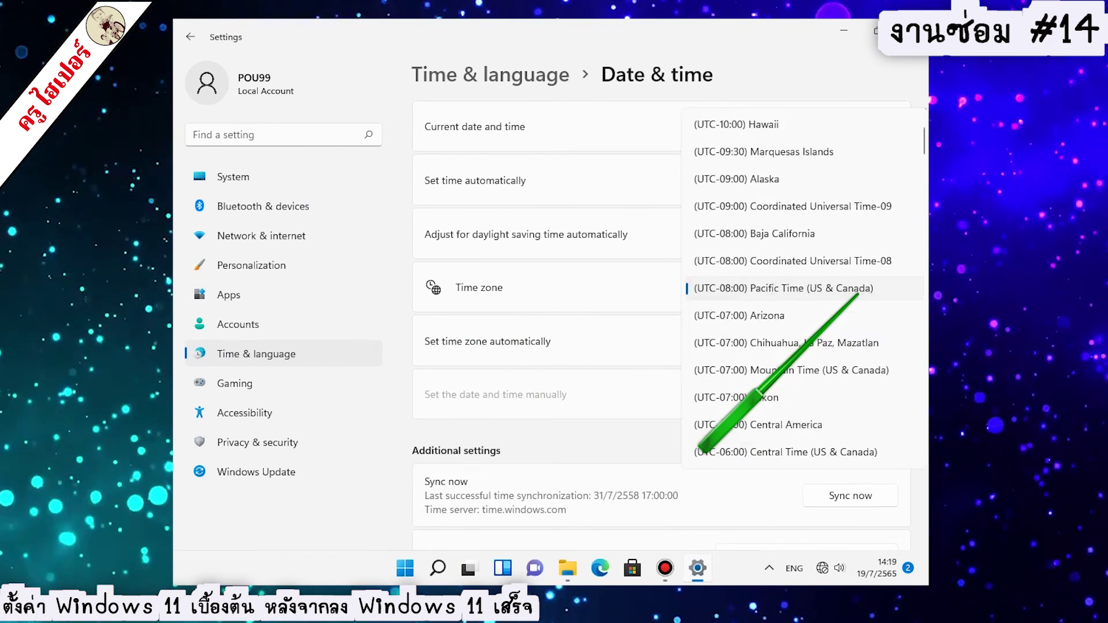
pyautogui.scroll(-2, 851, 292)
pyautogui.scroll(-7, 845, 290)
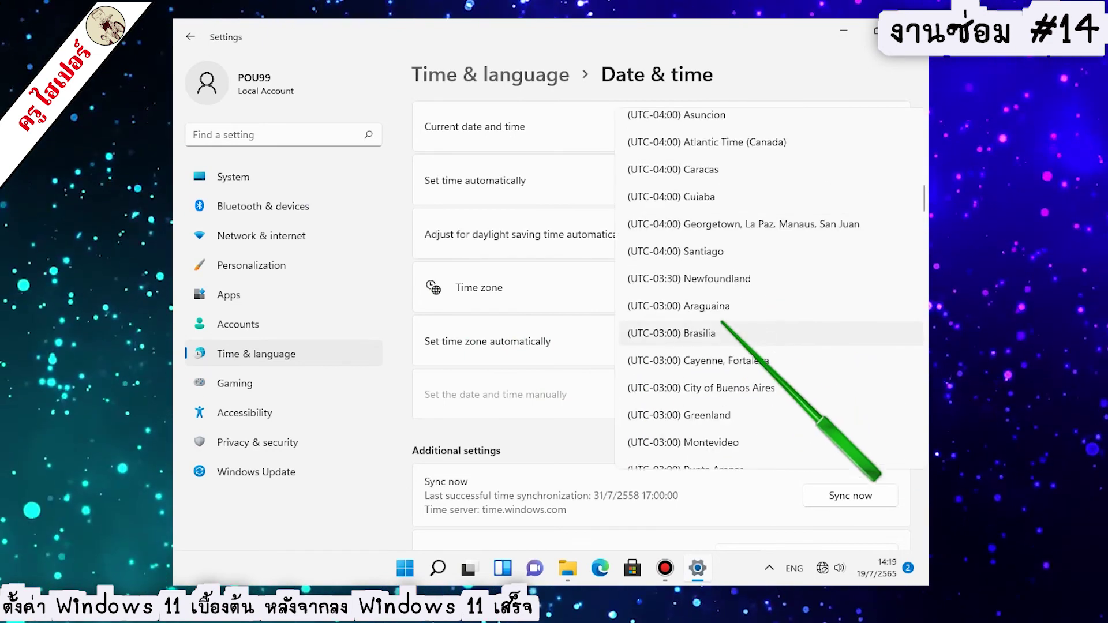
pyautogui.scroll(-3, 721, 334)
pyautogui.scroll(-7, 689, 311)
pyautogui.scroll(-10, 695, 312)
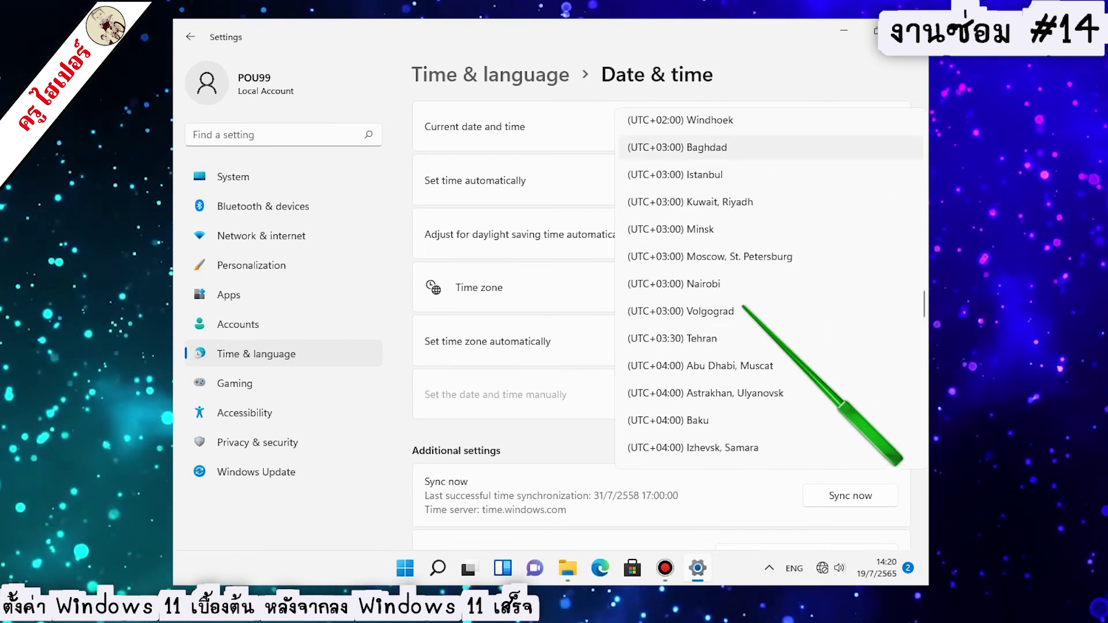
pyautogui.click(733, 384)
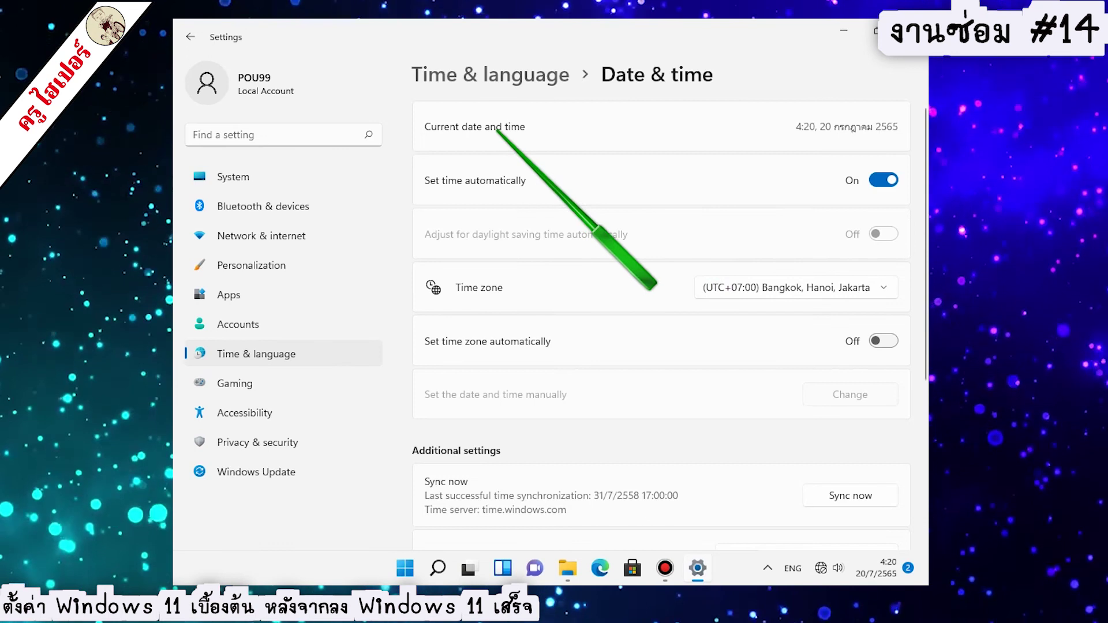
# Open the classic Date and Time dialog through Additional clocks and bring up its date and time change settings
pyautogui.scroll(-4, 661, 323)
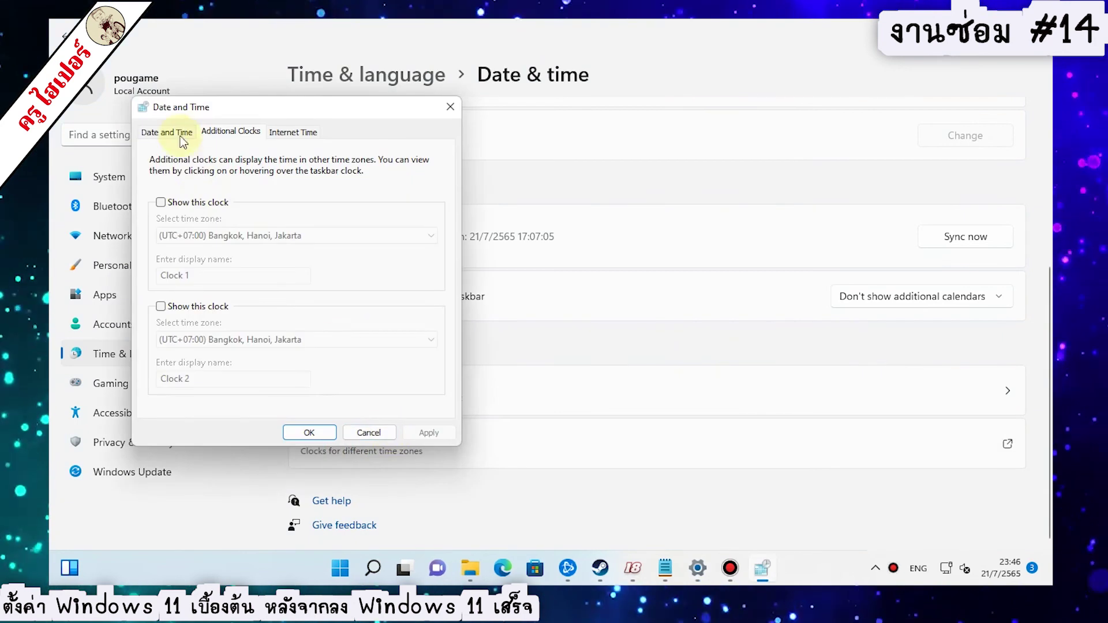
pyautogui.click(179, 133)
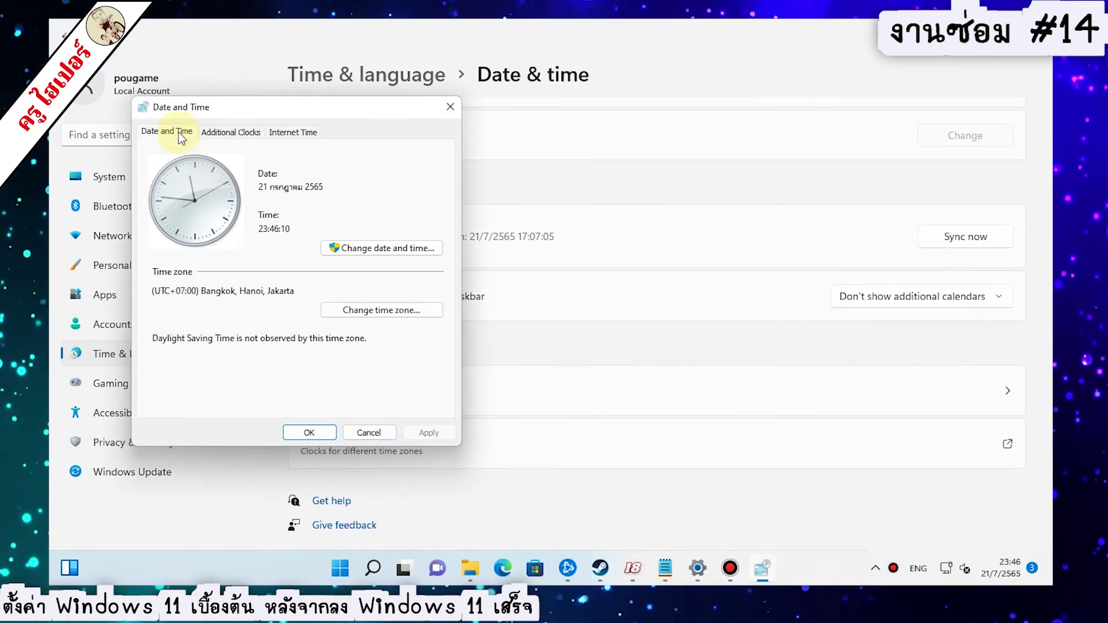
pyautogui.click(372, 247)
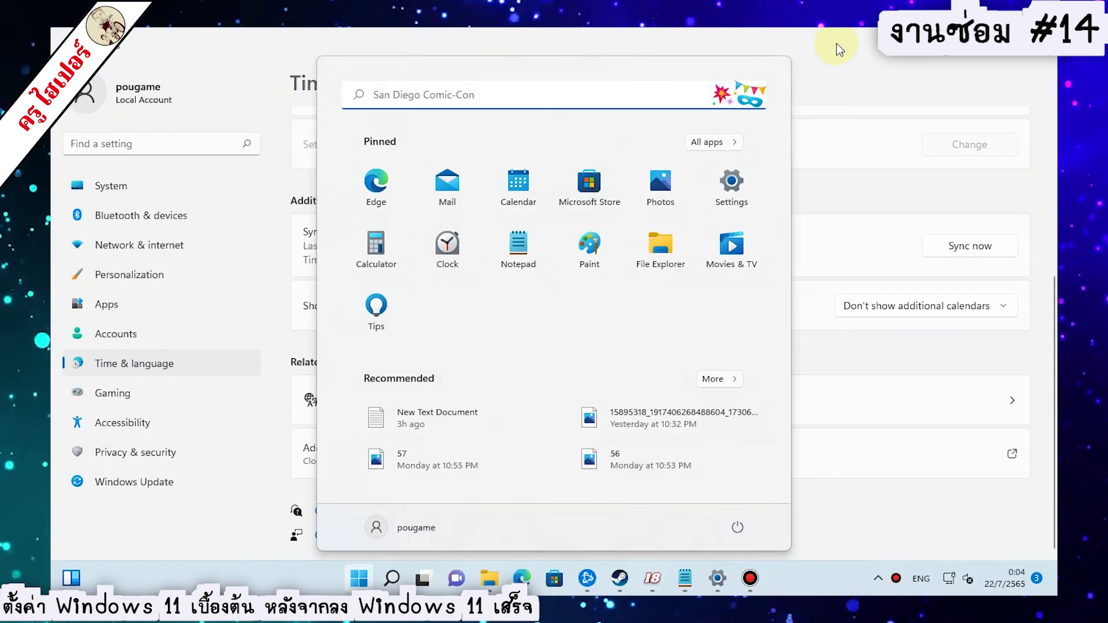
# Dismiss the Start menu and open the Windows Update page in Settings
pyautogui.click(823, 51)
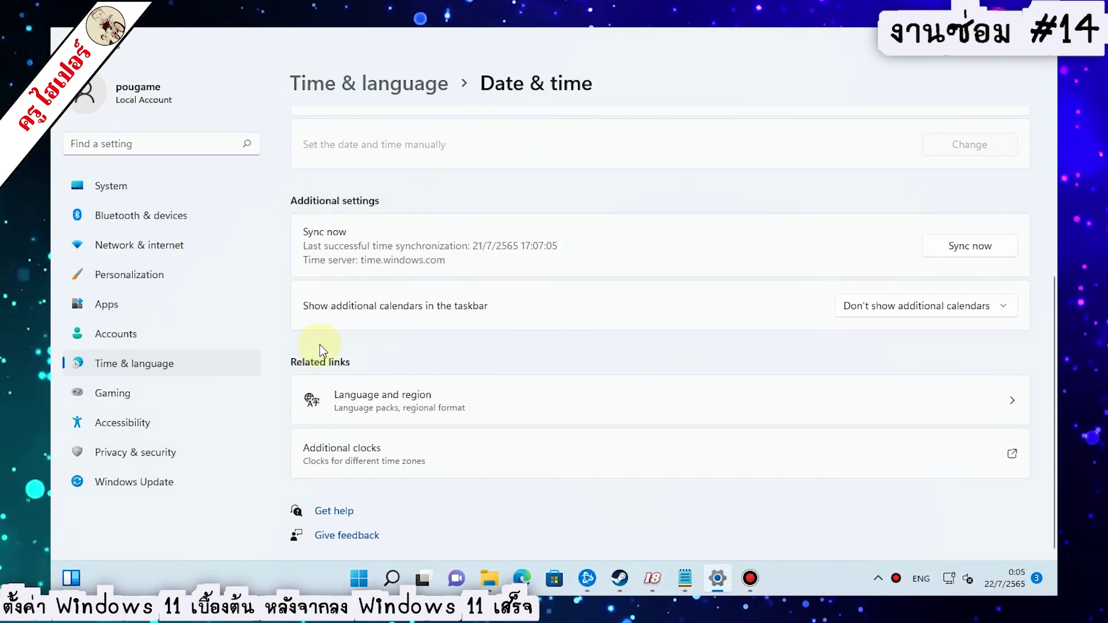
pyautogui.click(153, 487)
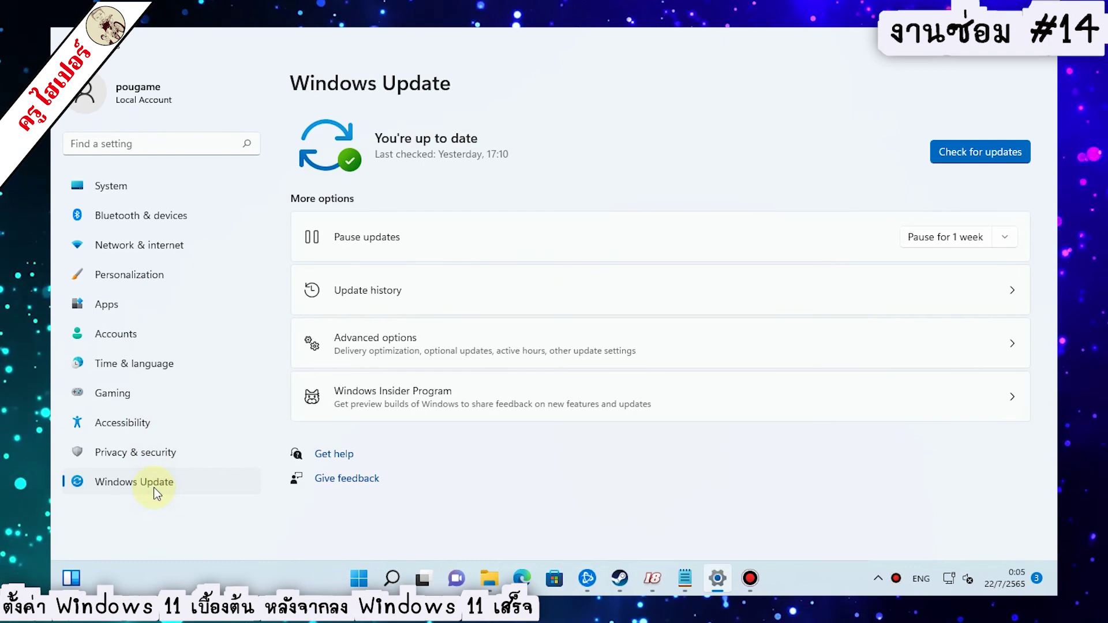